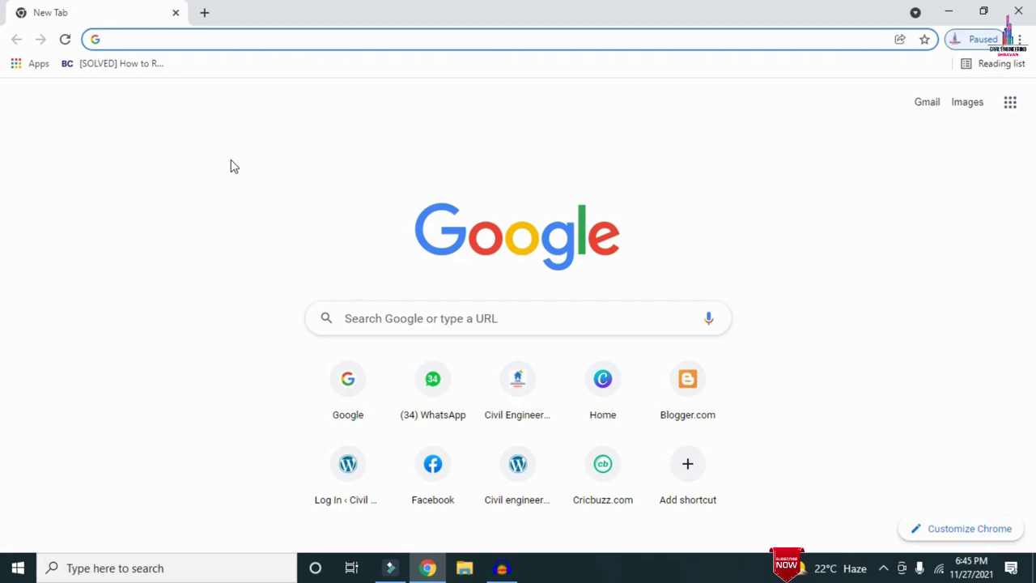
Open the website civilbasics123.com and look through its homepage posts
type("http://civilbasics123.com/")
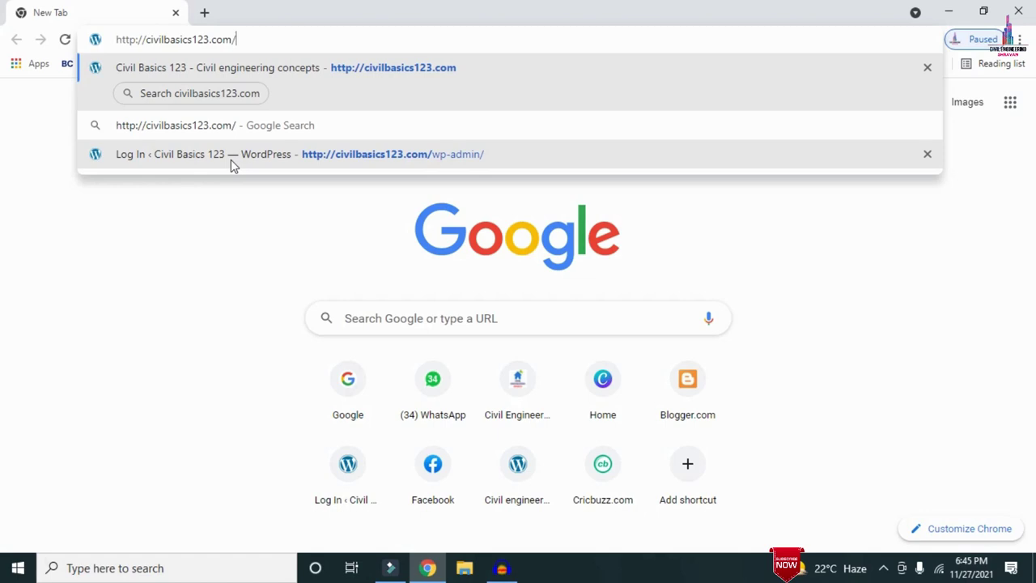
key("Return")
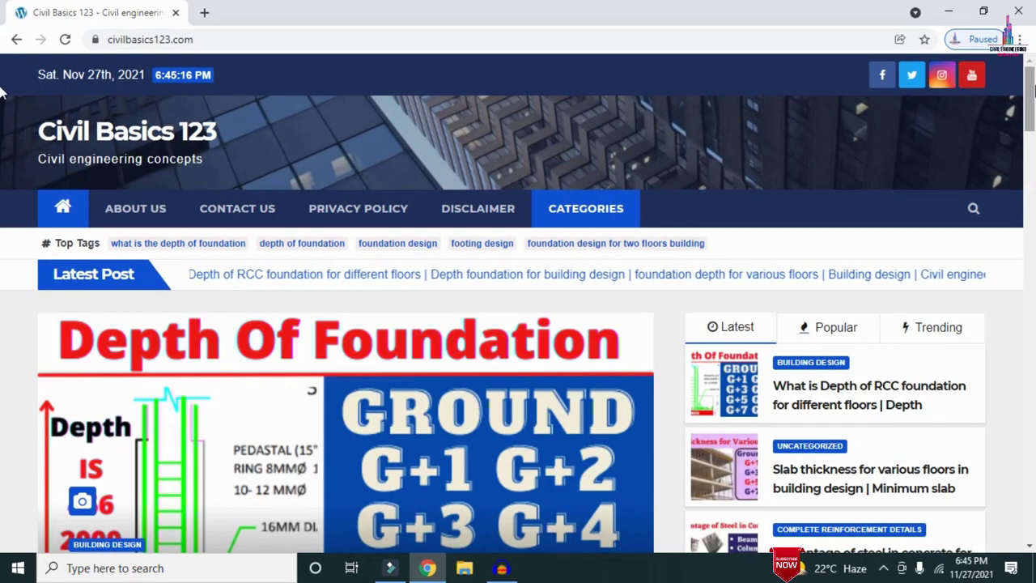
scroll(2, 93, "down", 5)
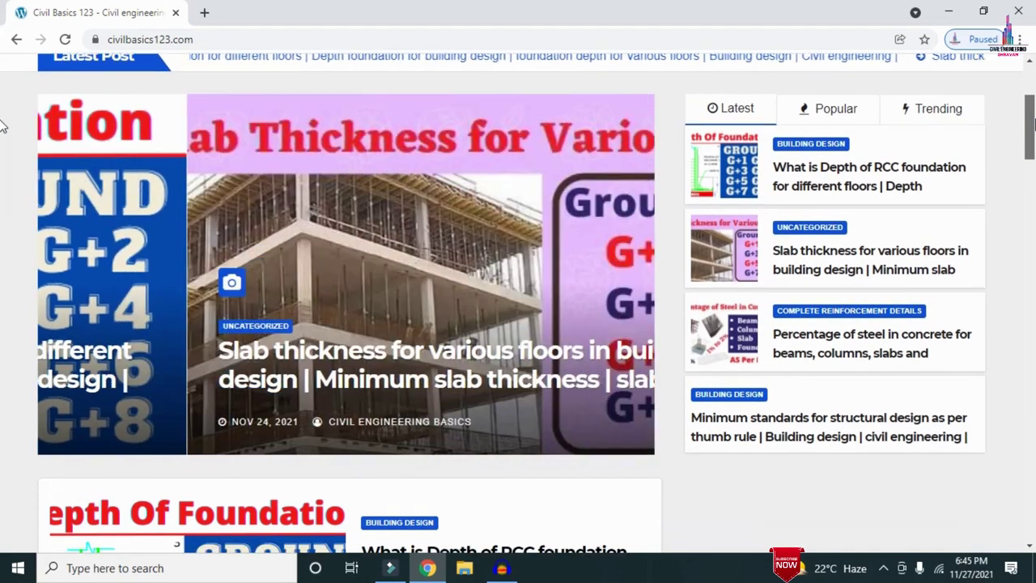
scroll(2, 150, "down", 3)
scroll(3, 113, "up", 8)
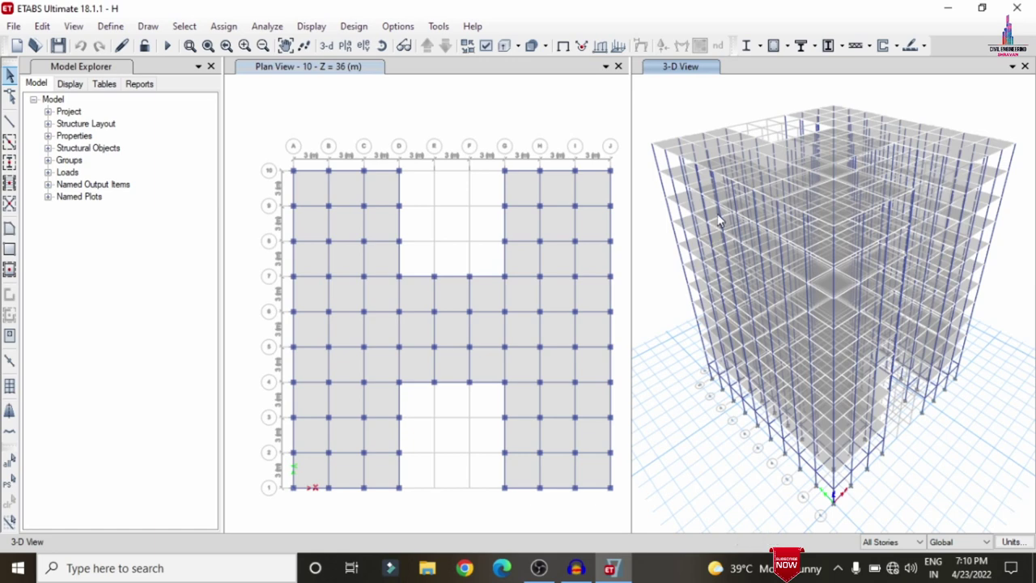
Review the materials defined in the building model without changing them
left_click(107, 28)
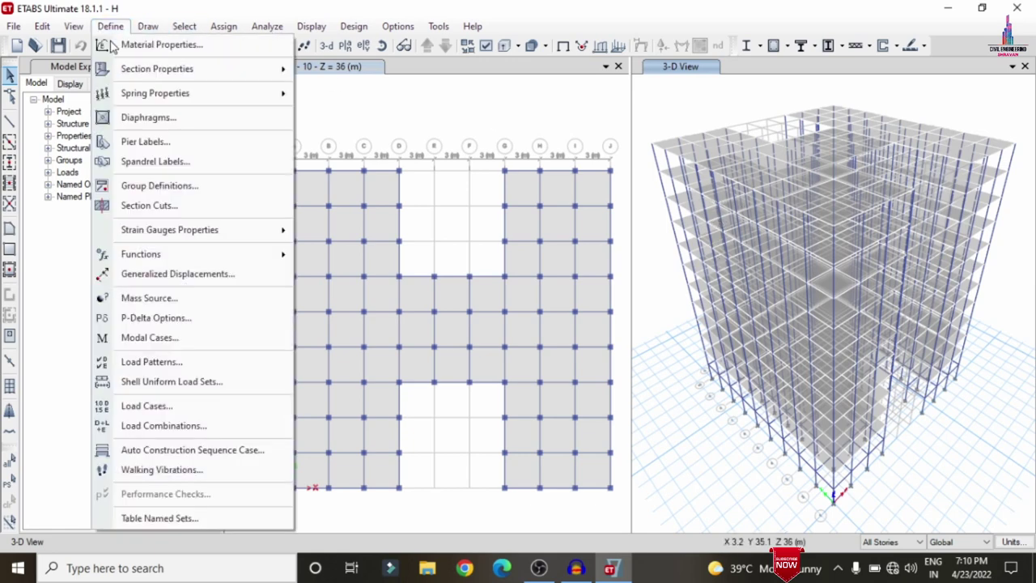
left_click(128, 46)
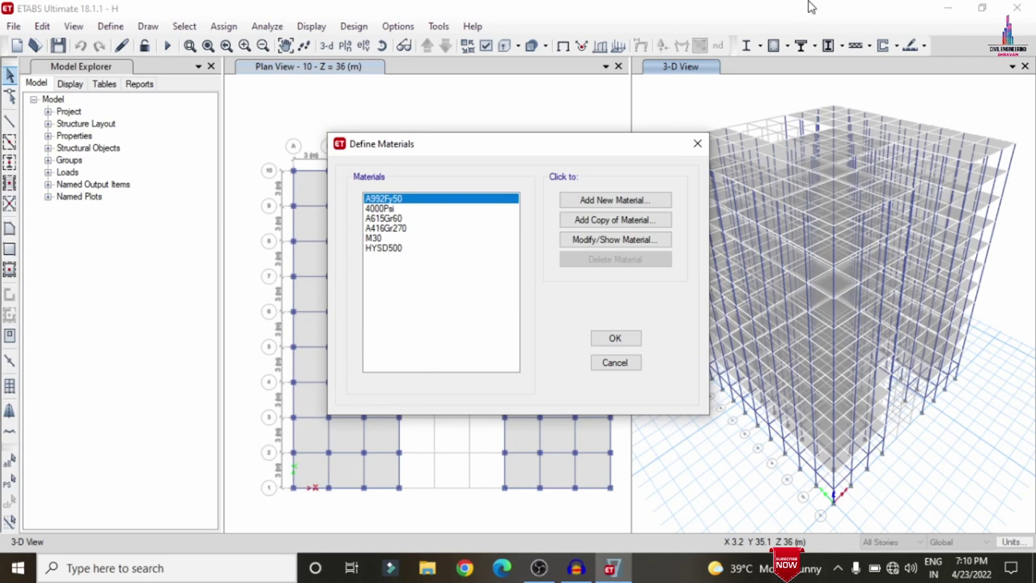
left_click(614, 362)
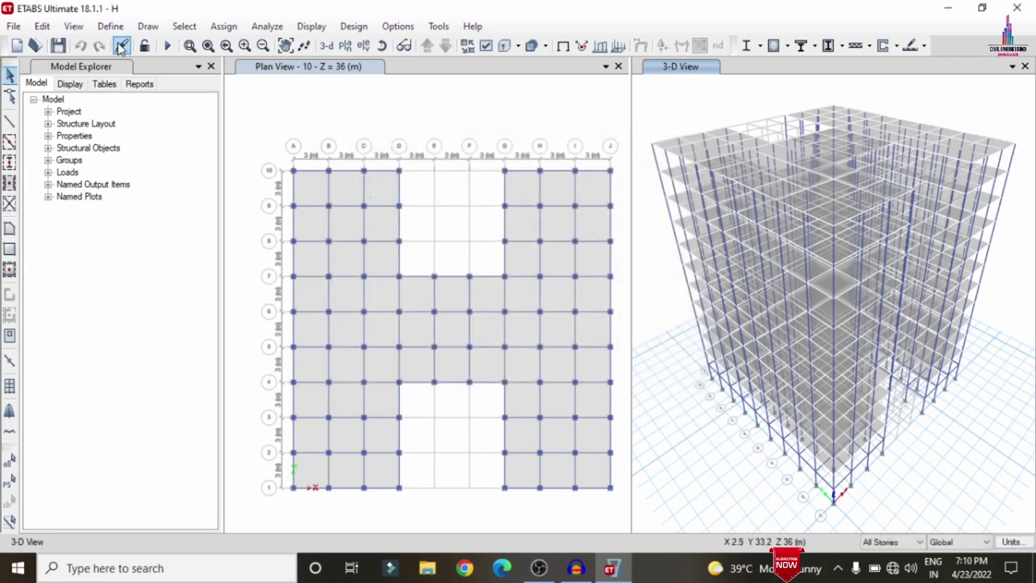
Review the material and dimensions of the Beam and Column frame sections without saving any new section
left_click(110, 26)
mouse_move(162, 67)
left_click(413, 81)
left_click(629, 180)
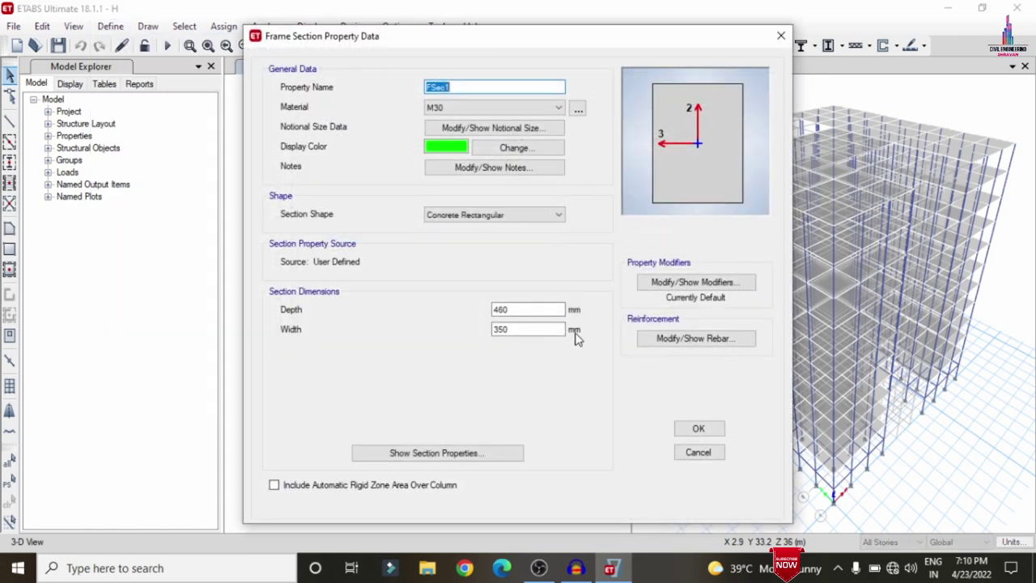
left_click(699, 453)
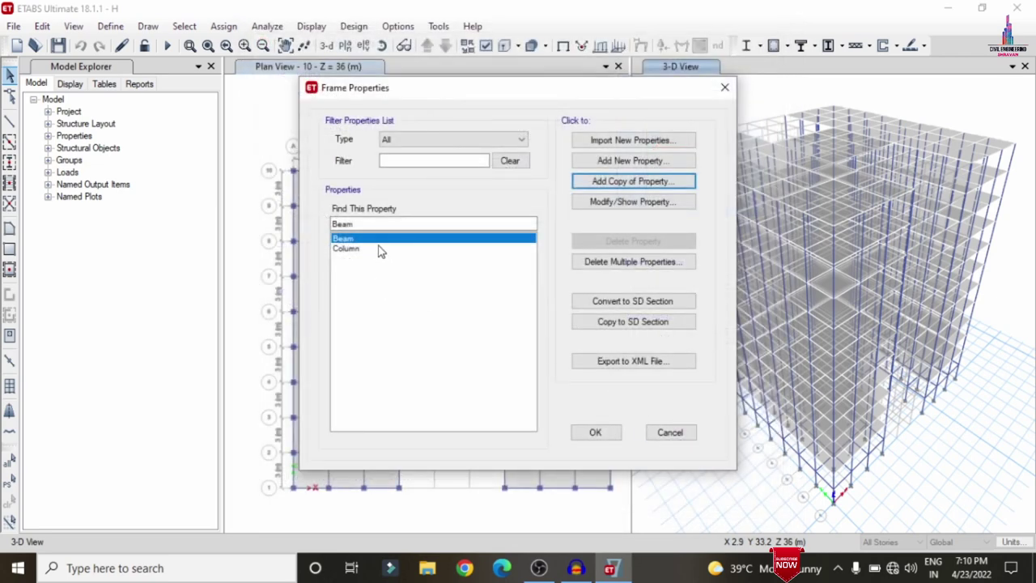
left_click(380, 249)
left_click(650, 179)
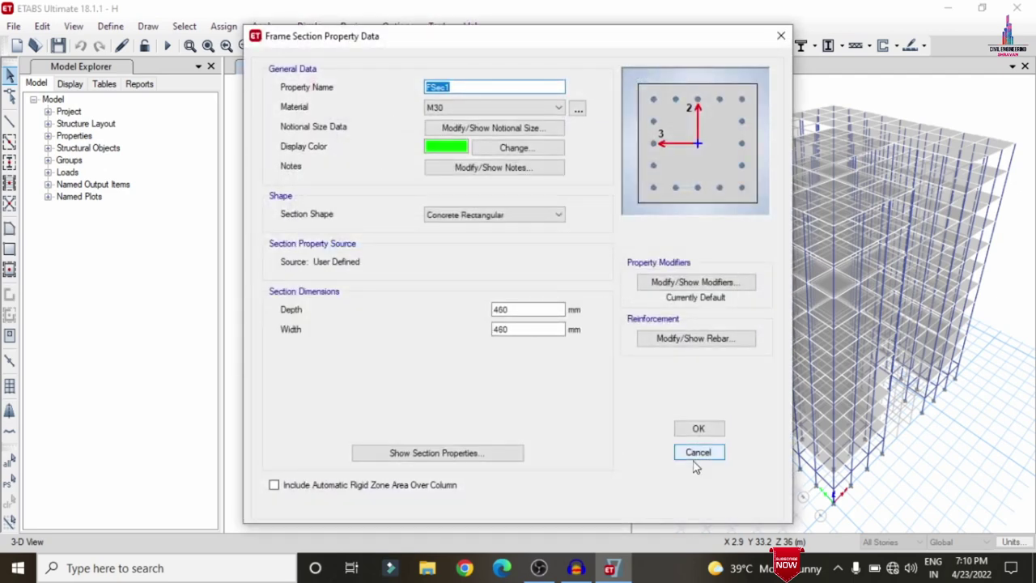
left_click(697, 454)
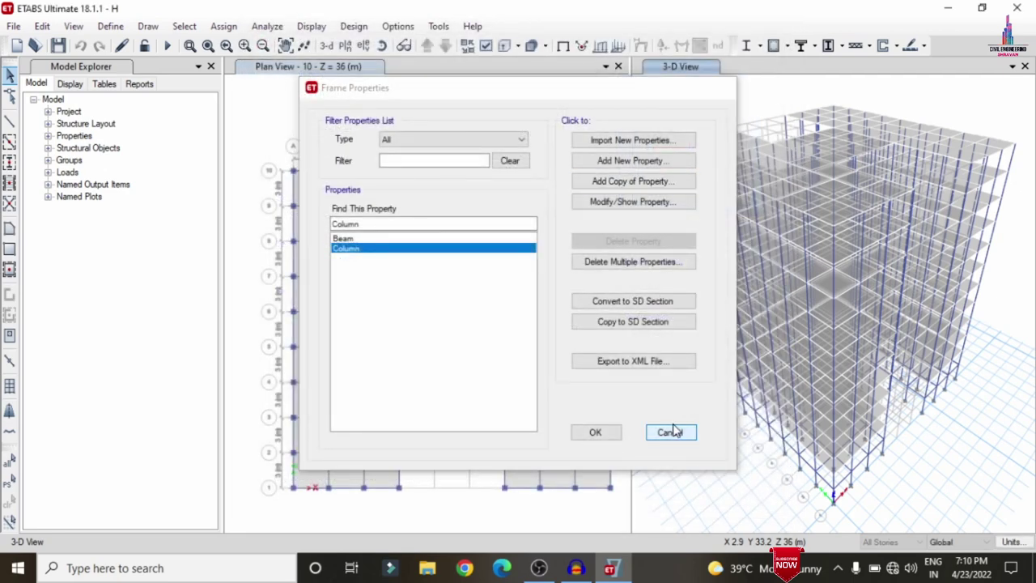
left_click(675, 430)
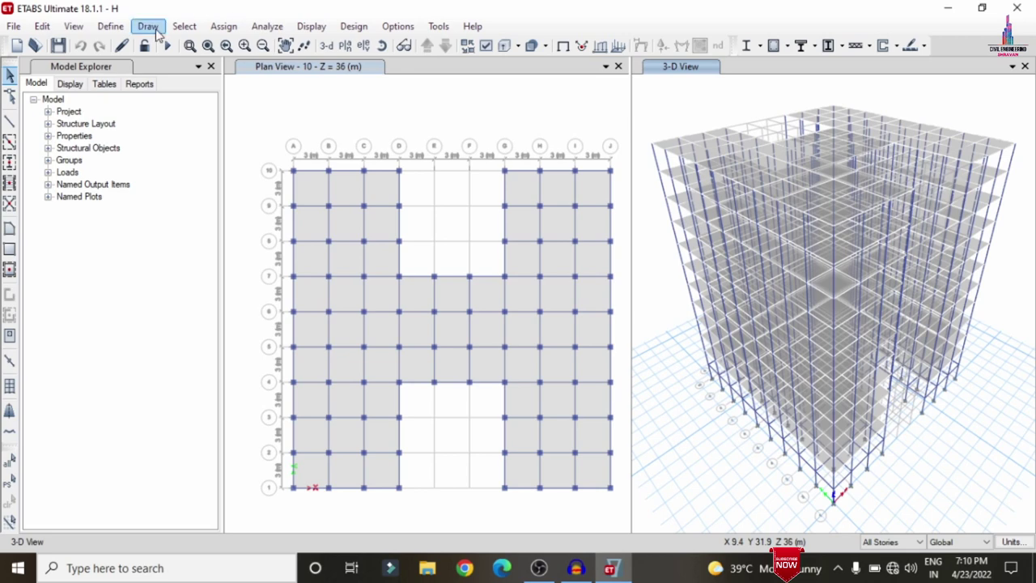
Review the slab section properties defined in the model without changing them
left_click(111, 27)
mouse_move(170, 71)
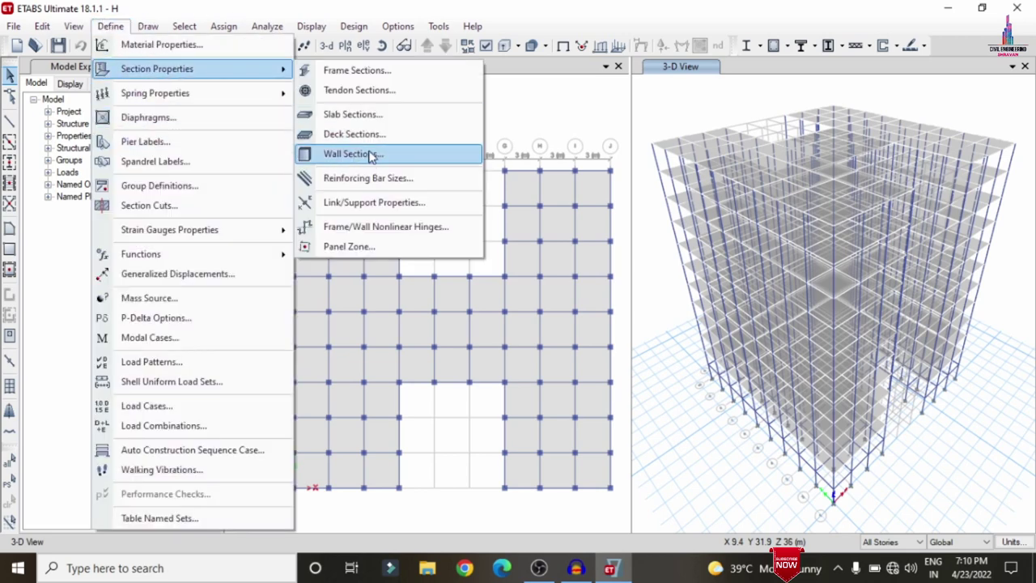
left_click(353, 114)
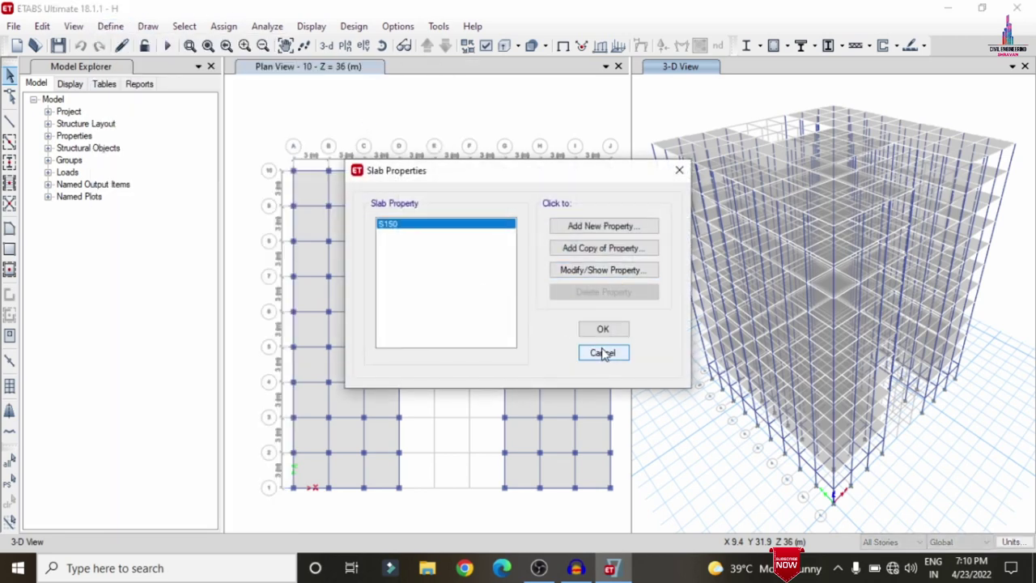
left_click(603, 351)
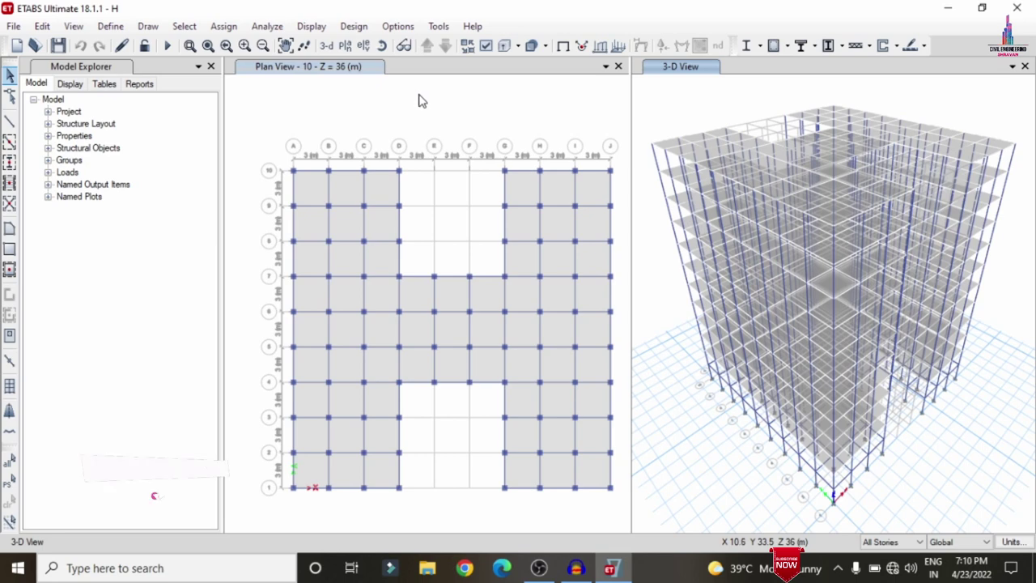
Review the defined load patterns, including their types and self-weight multipliers, without changing them
left_click(110, 26)
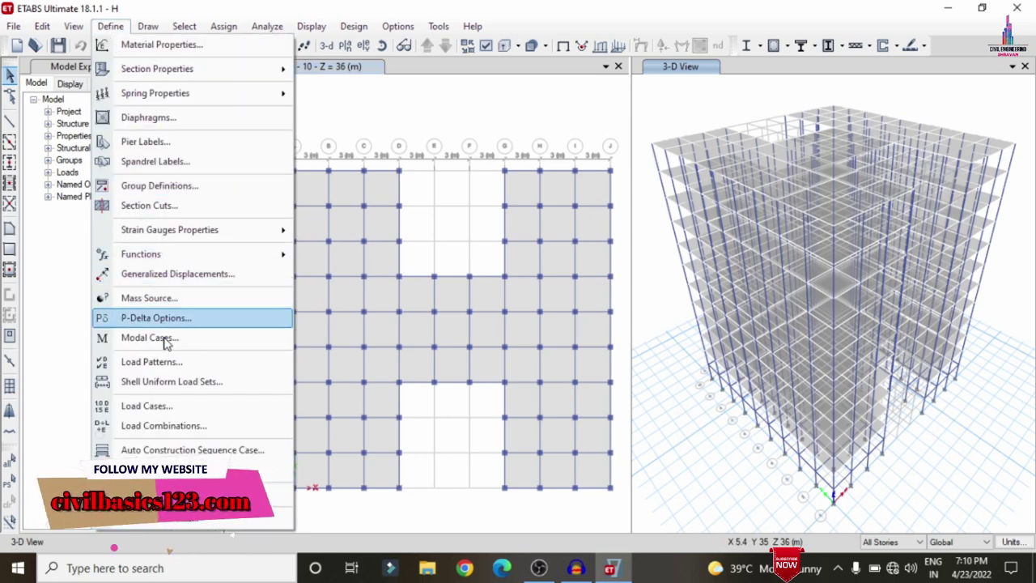
left_click(162, 363)
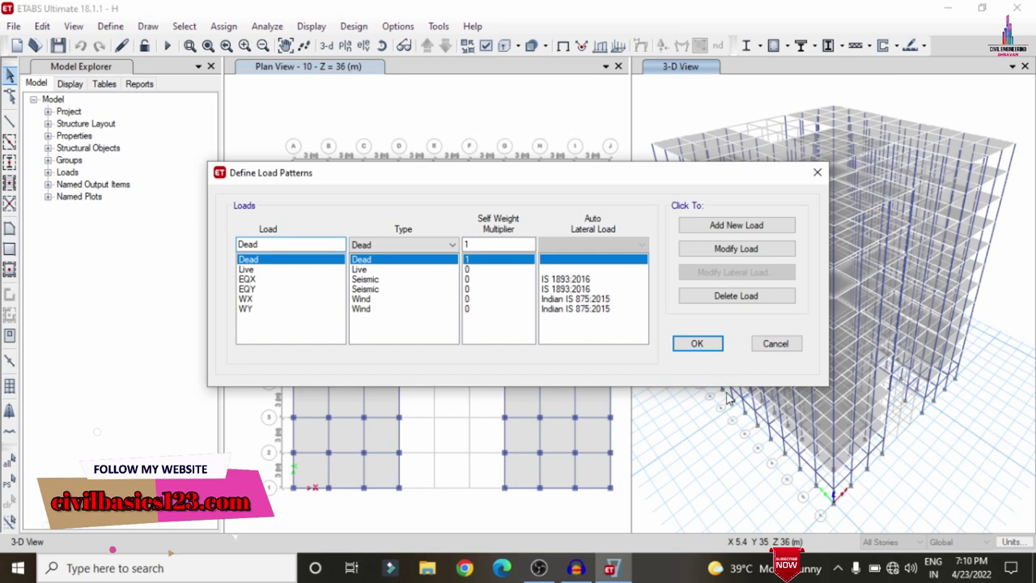
left_click(773, 344)
left_click(775, 343)
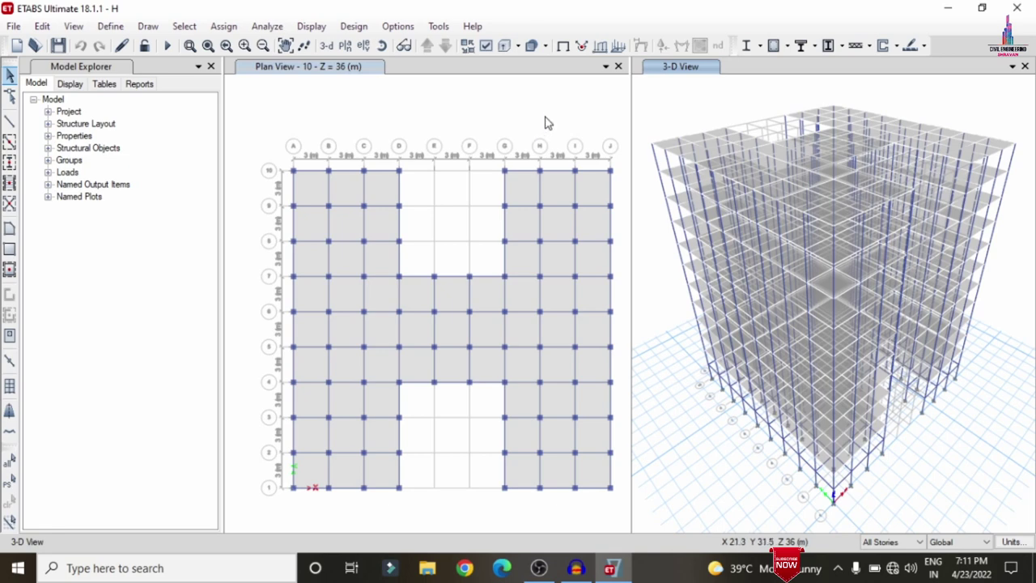
Run the structural analysis of the building from the load cases setup
left_click(267, 26)
left_click(312, 88)
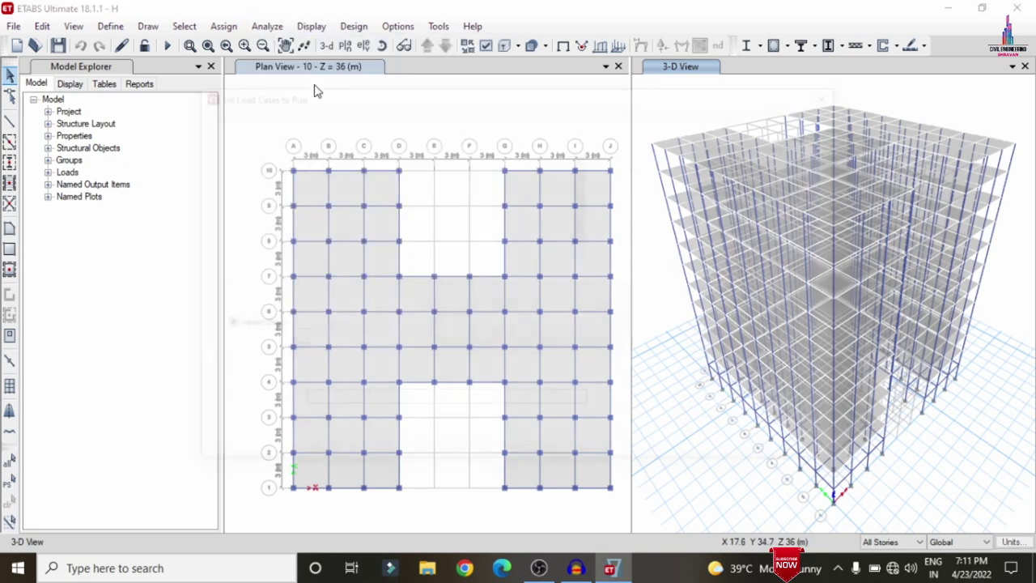
left_click(756, 411)
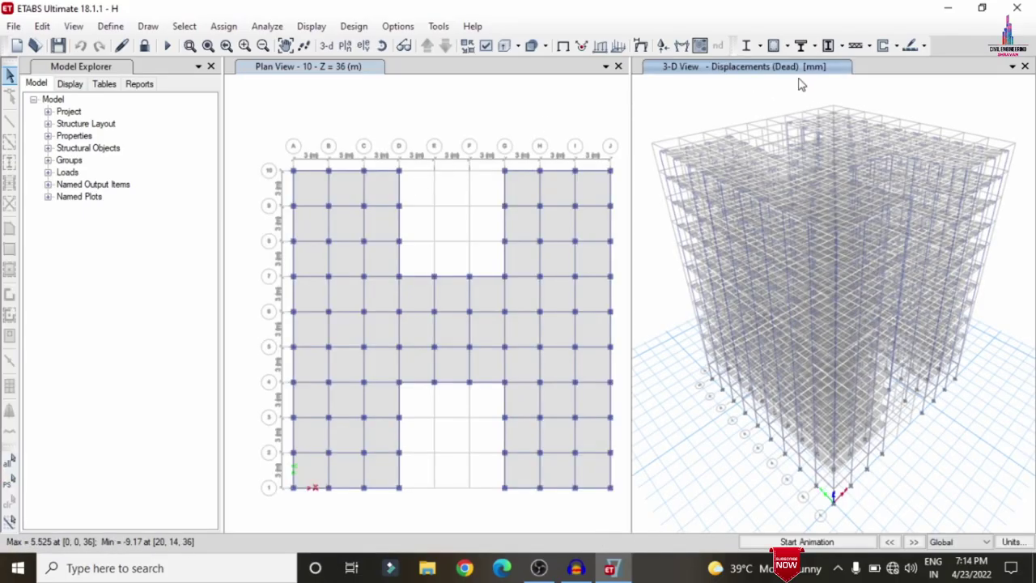
Display the Shear 2-2 force diagram of the frames for the Dead load case in the 3-D view
left_click(311, 25)
mouse_move(362, 121)
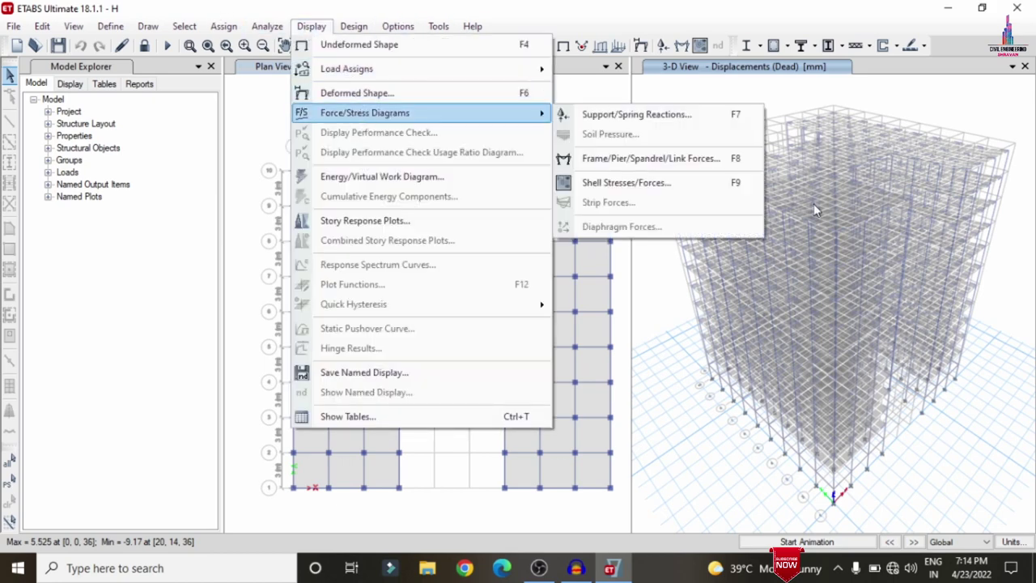
left_click(671, 159)
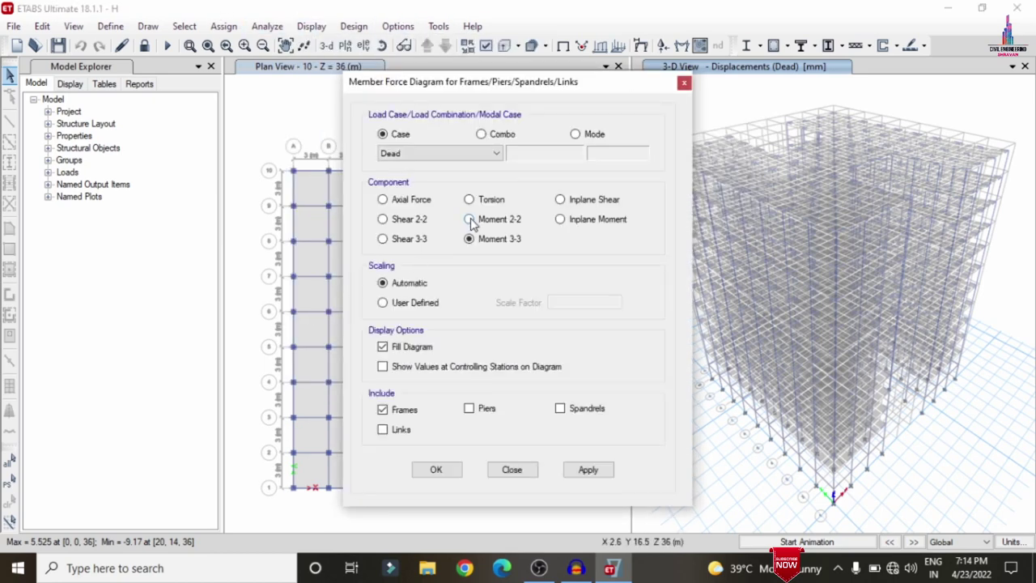
left_click(398, 220)
left_click(586, 469)
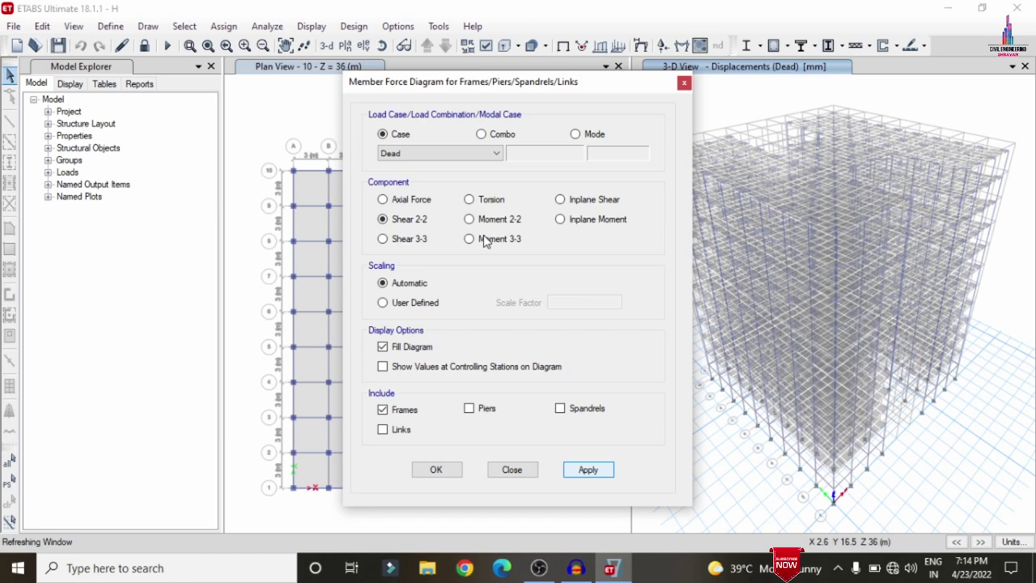
Display the frames' Moment 3-3 diagram and the Torsion diagram for the Dead load case in the 3-D view
left_click(485, 241)
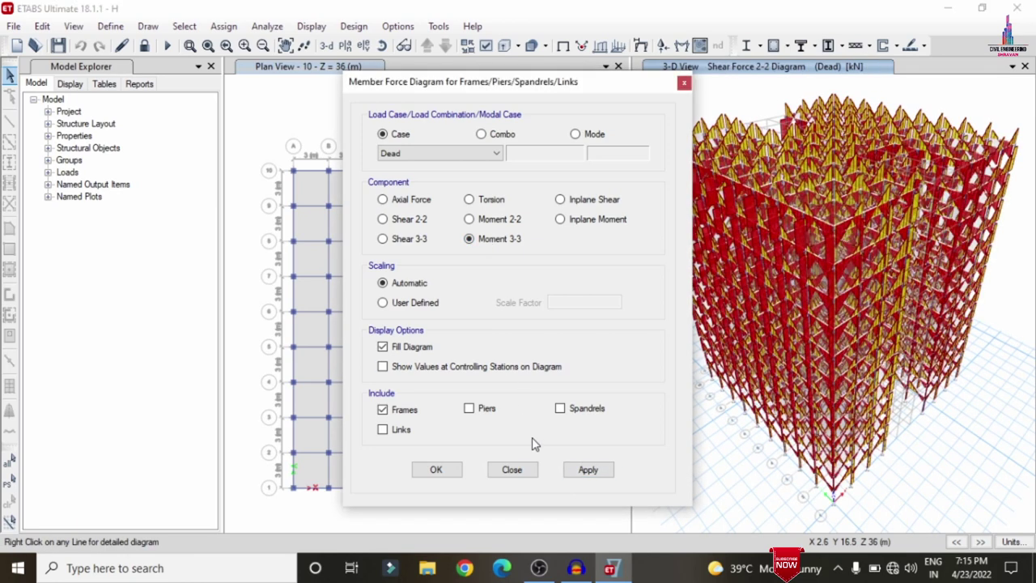
left_click(588, 471)
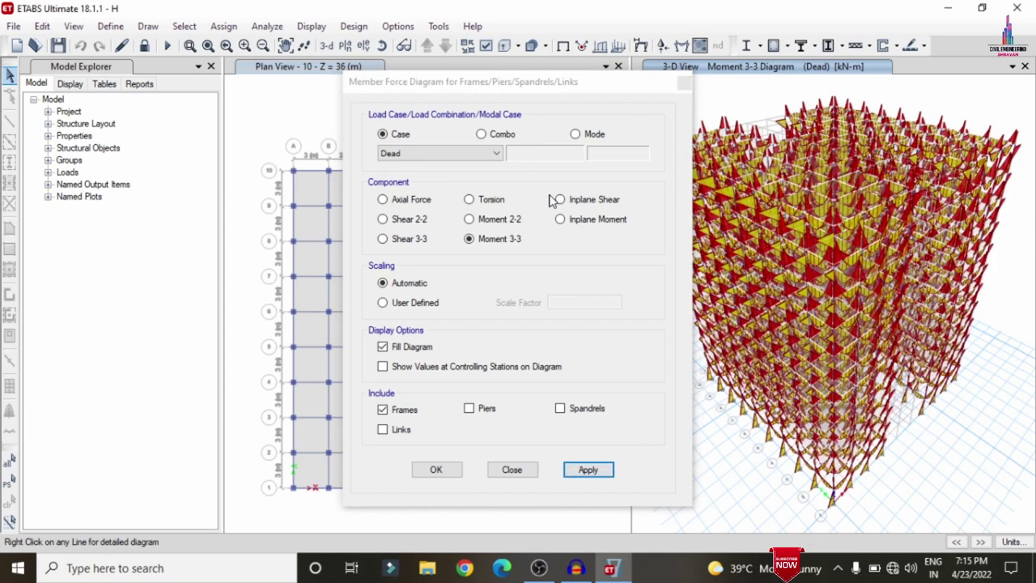
left_click(469, 199)
left_click(580, 478)
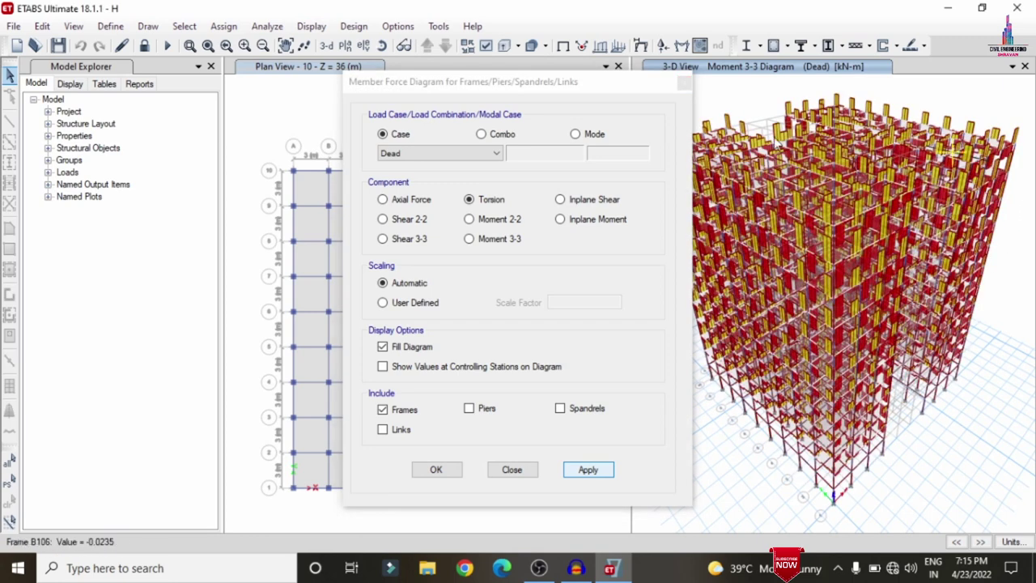
left_click(684, 84)
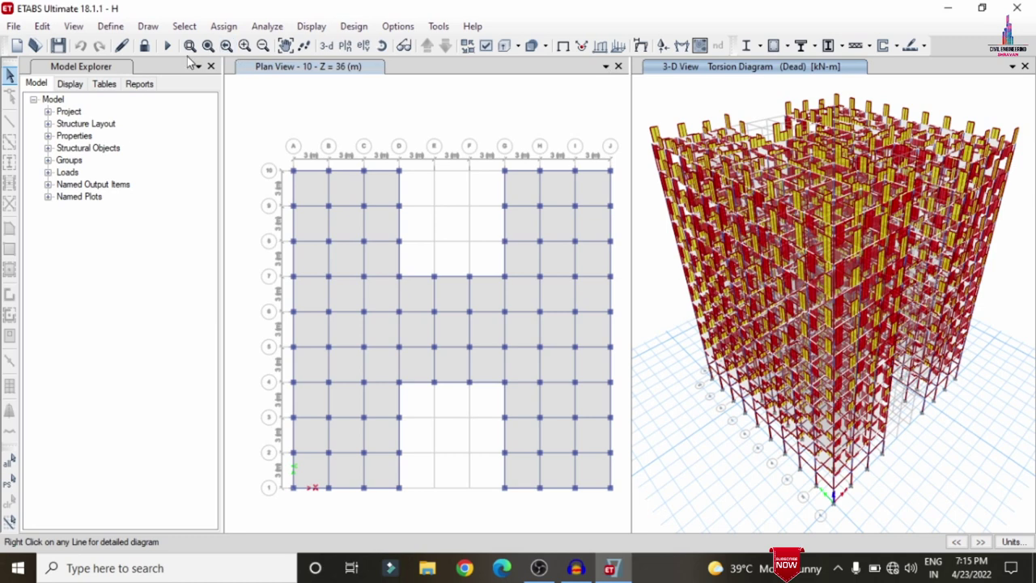
Unlock the model, discarding the analysis results, and add auto-width design strips on story 10 along grid direction X in layer A
left_click(144, 46)
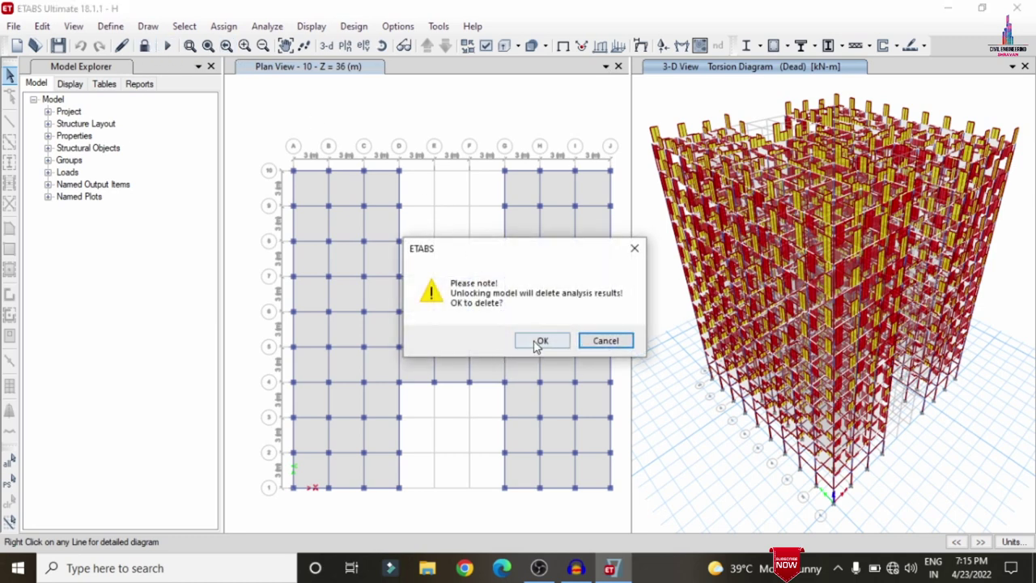
left_click(537, 341)
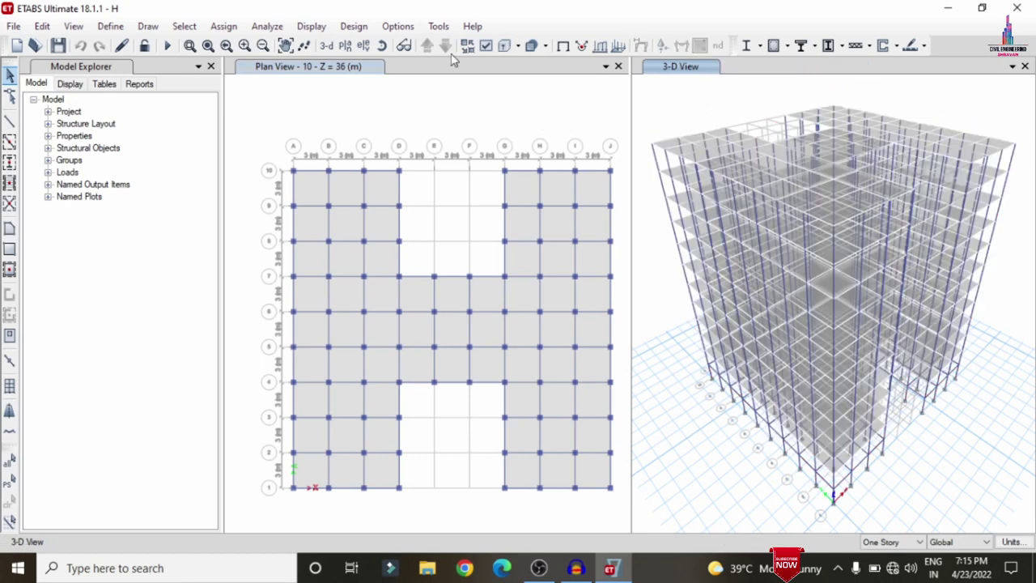
left_click(42, 25)
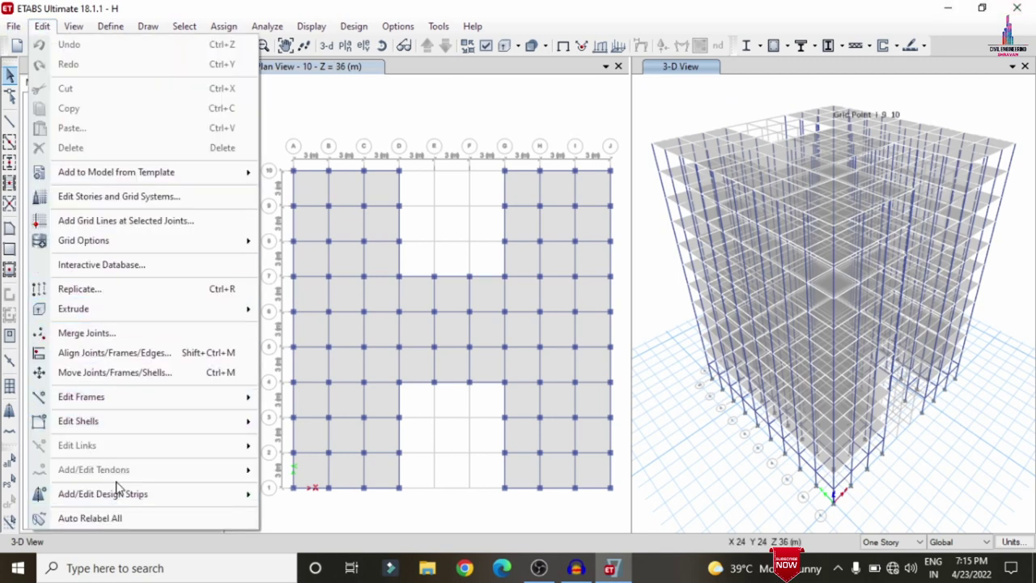
mouse_move(128, 495)
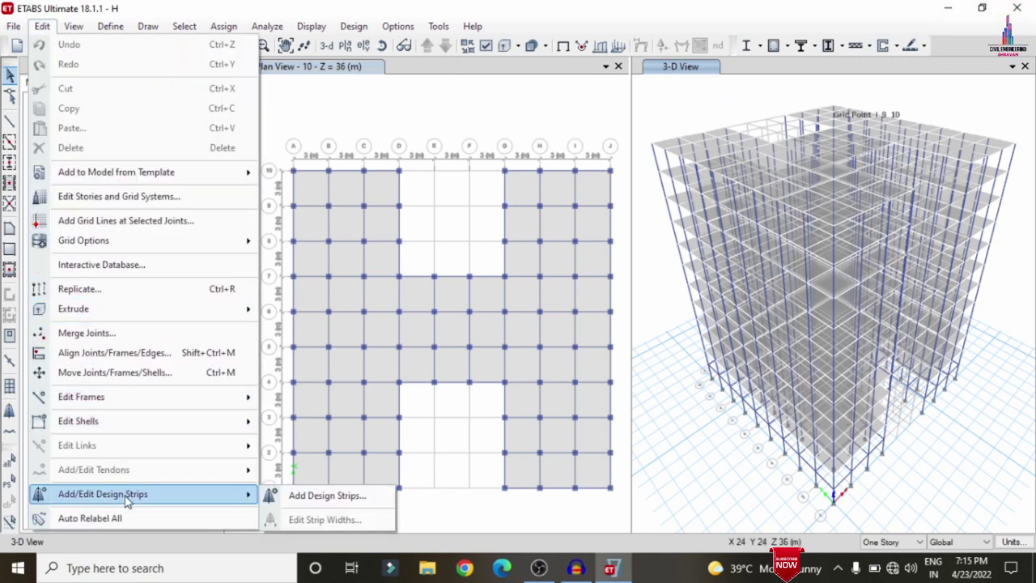
left_click(323, 495)
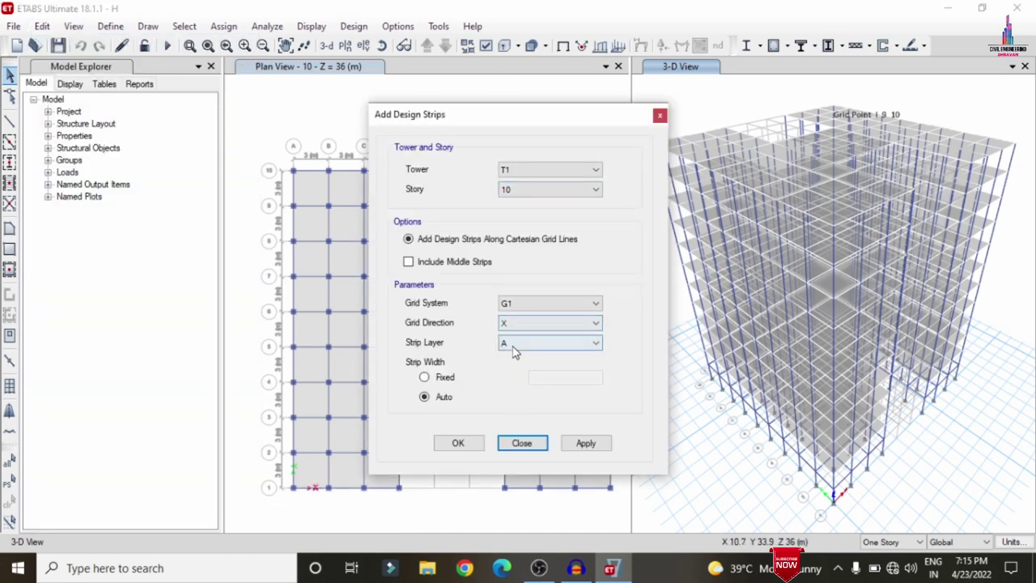
left_click(587, 446)
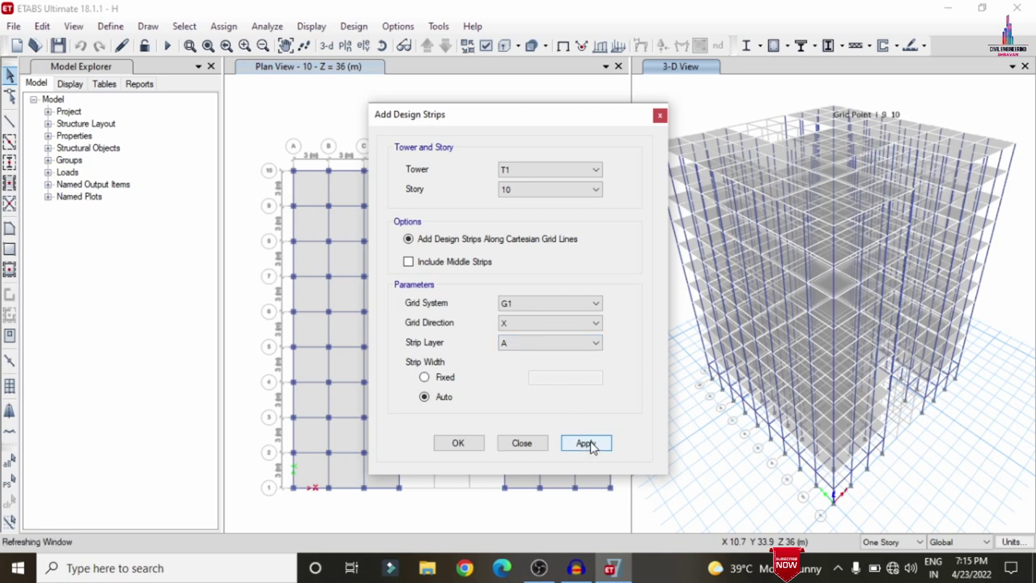
left_click(590, 439)
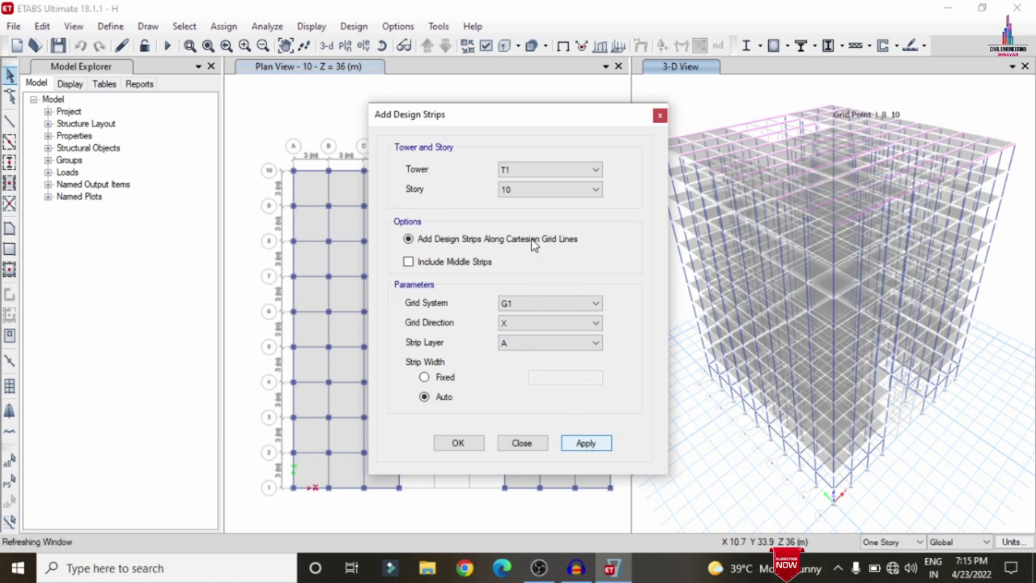
Add auto-width design strips on story 10 along grid direction Y in strip layer B
left_click(535, 327)
left_click(518, 354)
left_click(519, 344)
left_click(519, 366)
left_click(588, 444)
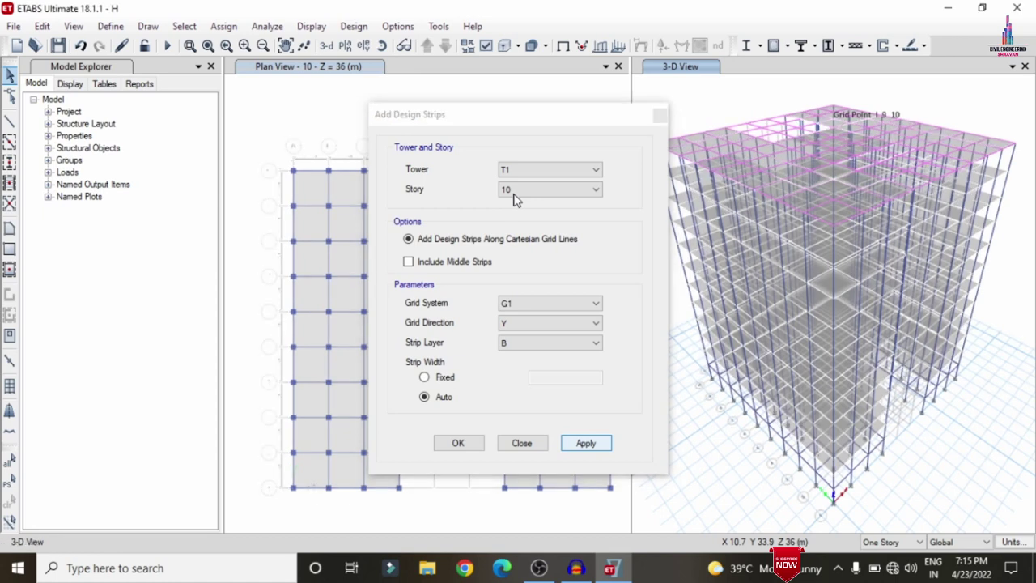
Add auto-width design strips on story 9 along grid direction X in strip layer A
left_click(594, 189)
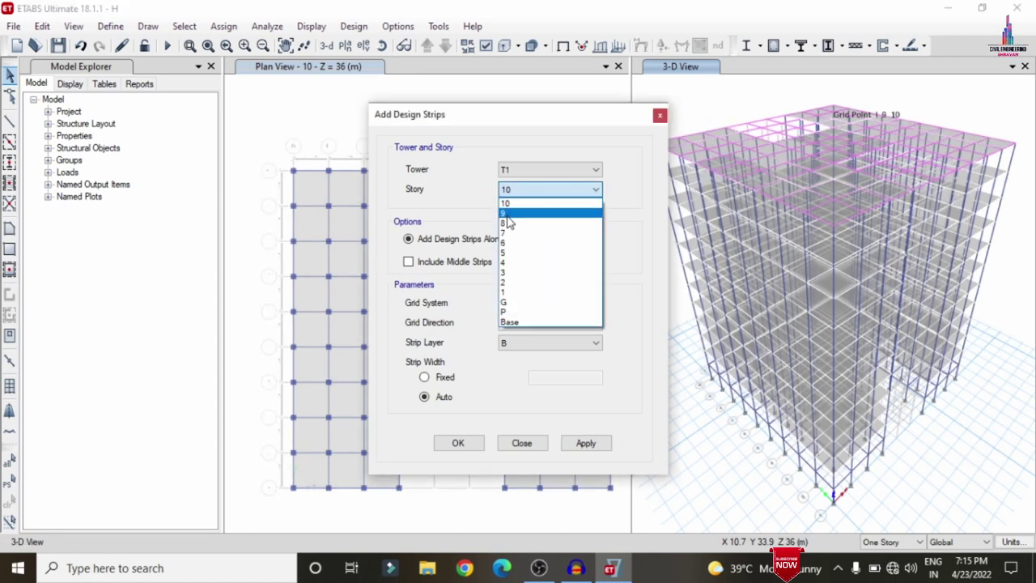
left_click(506, 214)
left_click(526, 325)
left_click(521, 335)
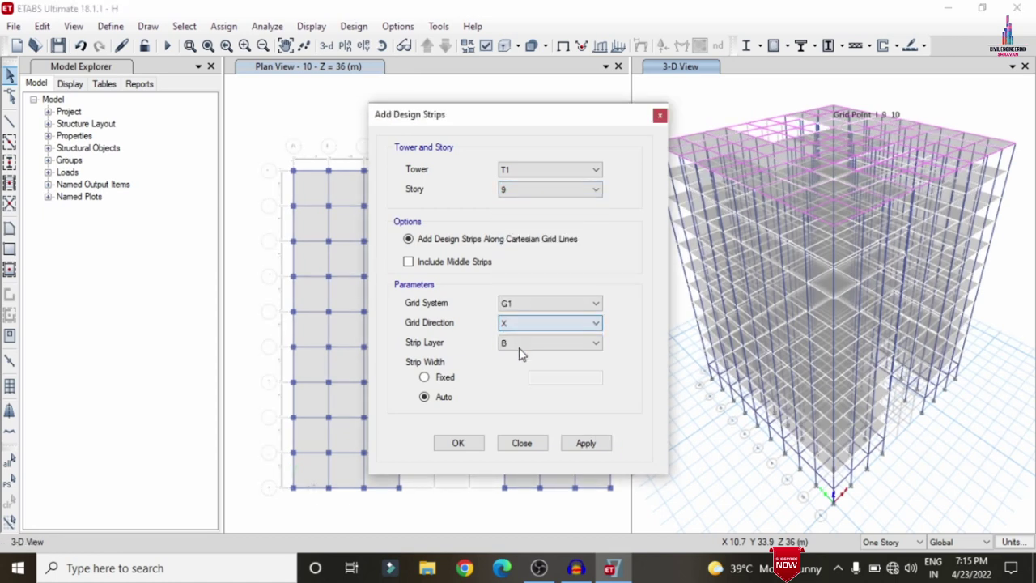
left_click(521, 344)
left_click(510, 354)
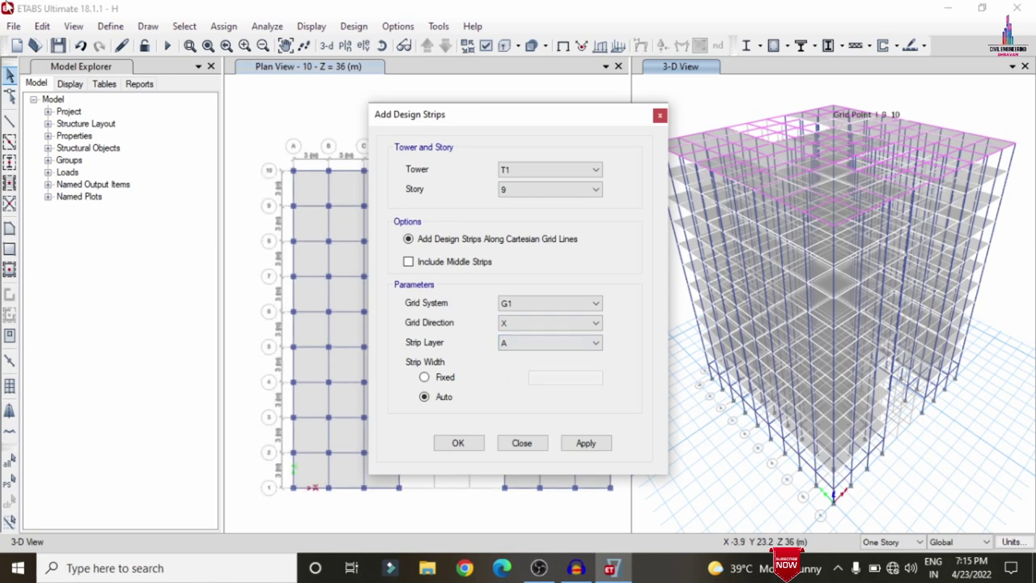
left_click(599, 442)
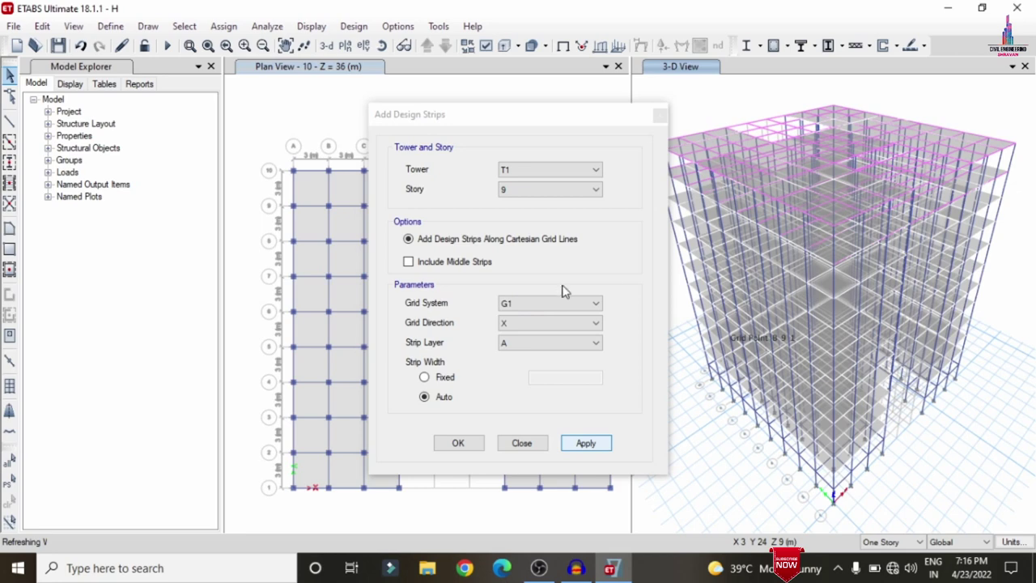
Add auto-width design strips on story 9 along grid direction Y in strip layer B and finish adding strips
left_click(541, 324)
left_click(540, 338)
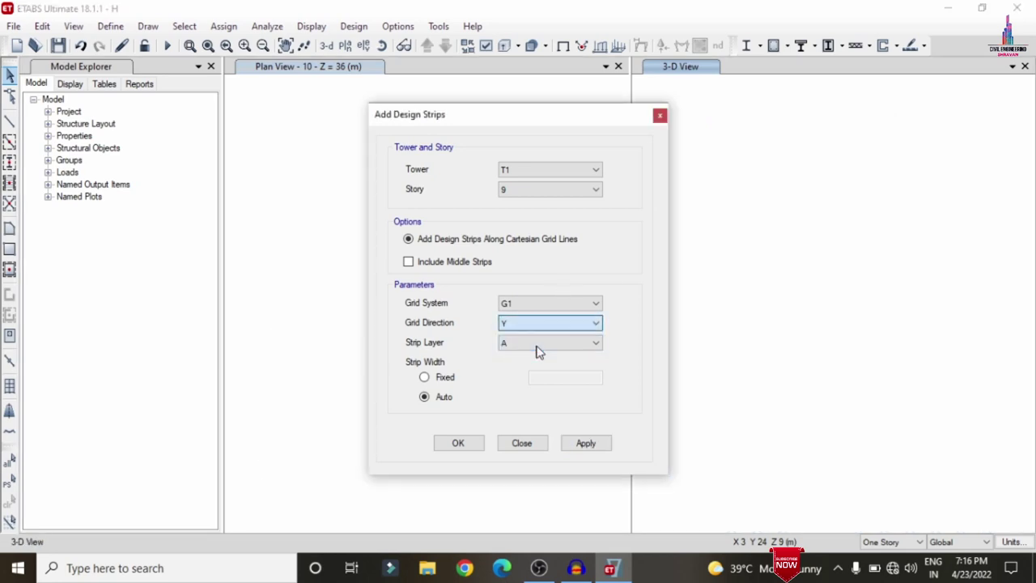
left_click(539, 346)
left_click(532, 365)
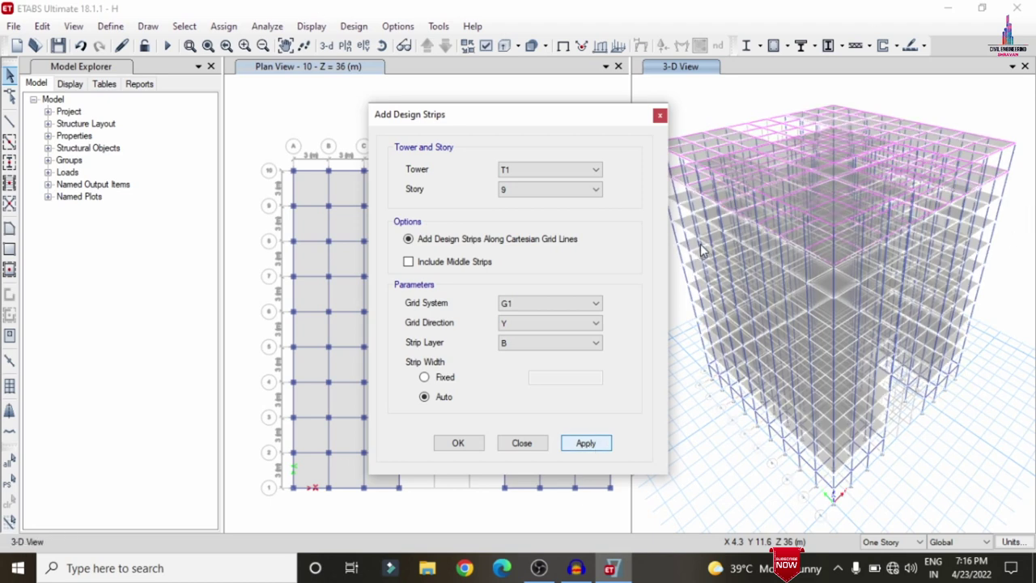
left_click(458, 444)
left_click(458, 443)
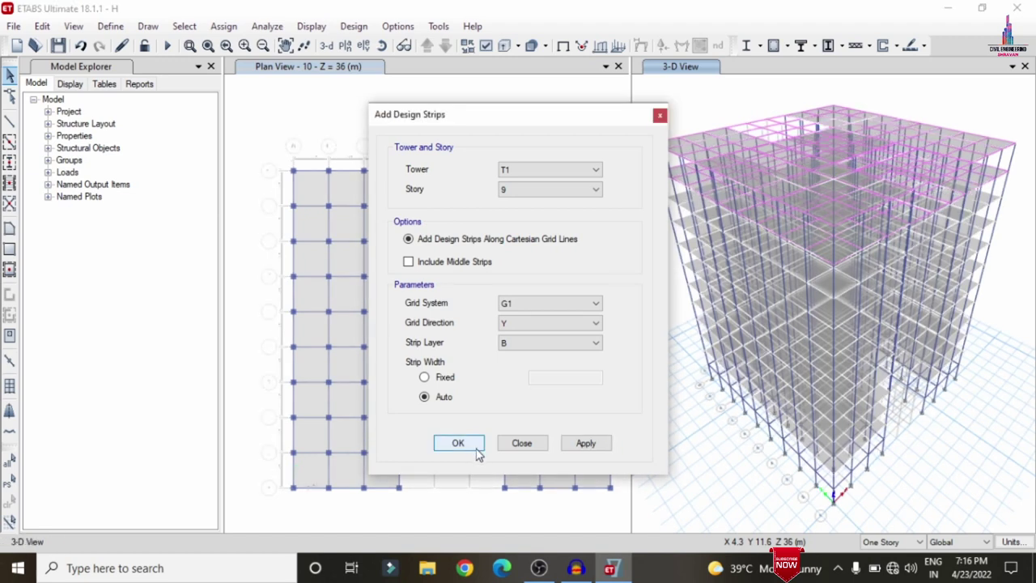
Run the analysis of the model from the load case run settings
left_click(267, 27)
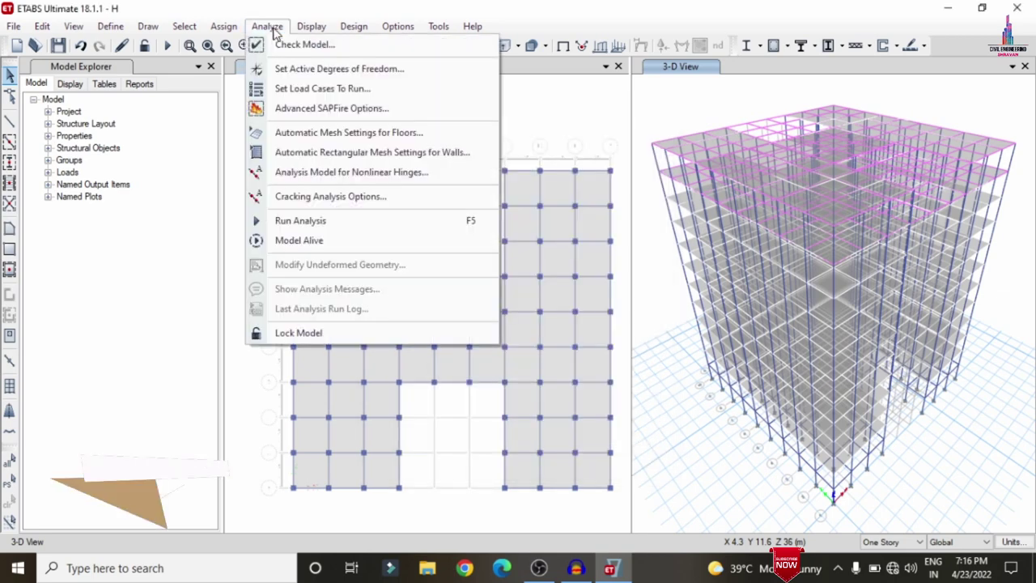
left_click(331, 89)
left_click(734, 405)
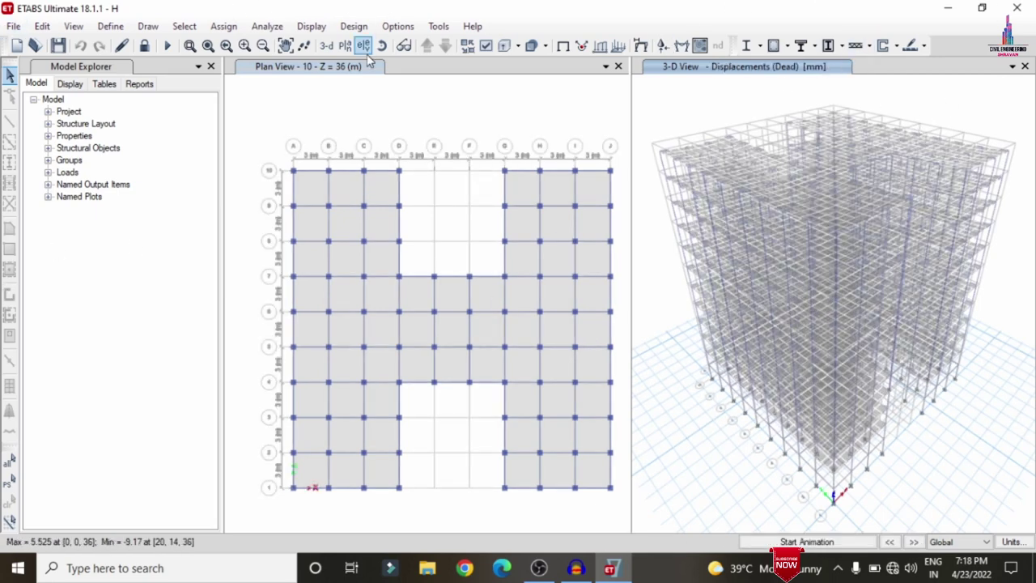
Accept the concrete frame design preferences for IS 456:2000 and run the concrete frame design check
left_click(353, 26)
mouse_move(404, 70)
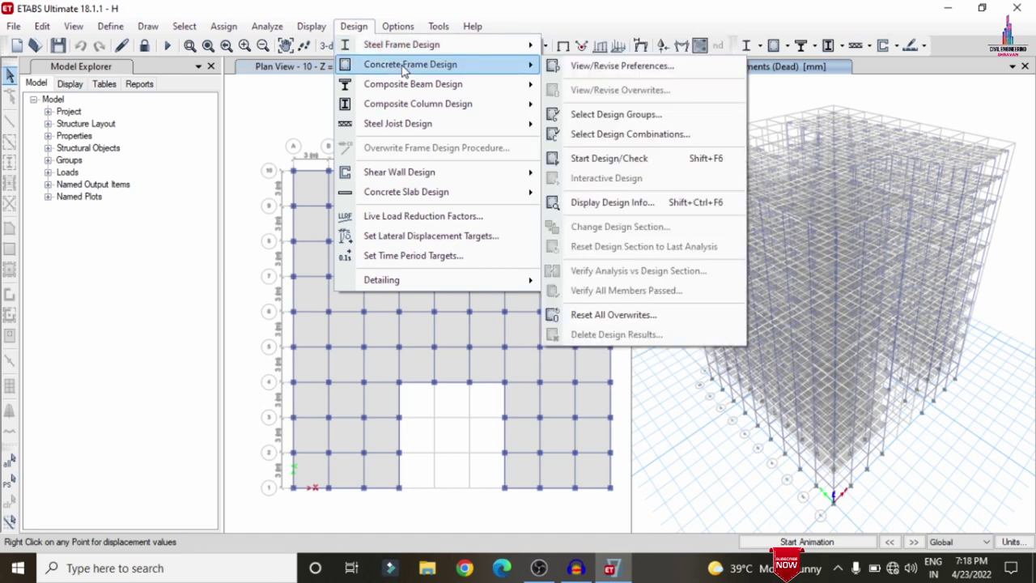
left_click(626, 67)
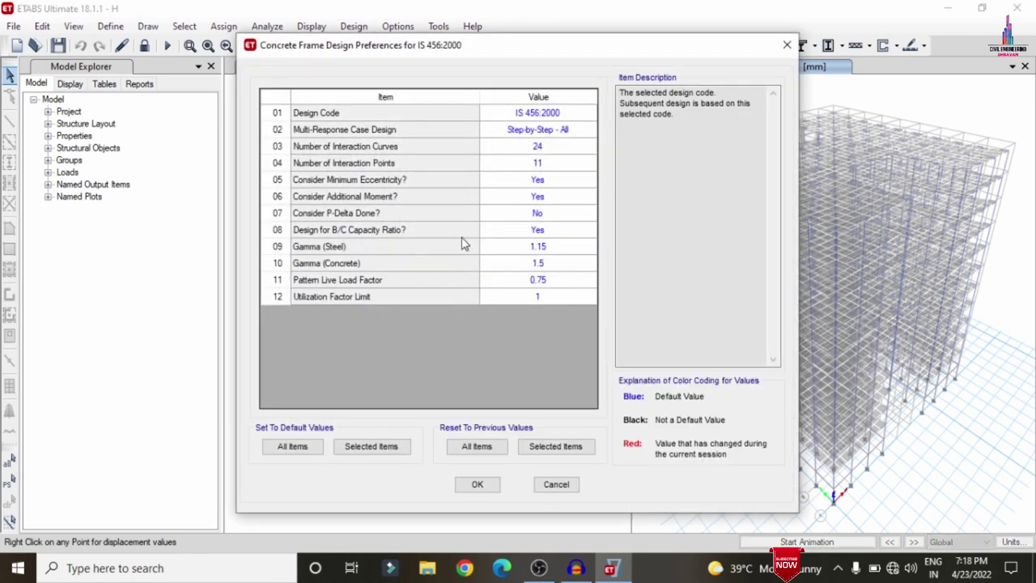
left_click(478, 484)
left_click(354, 25)
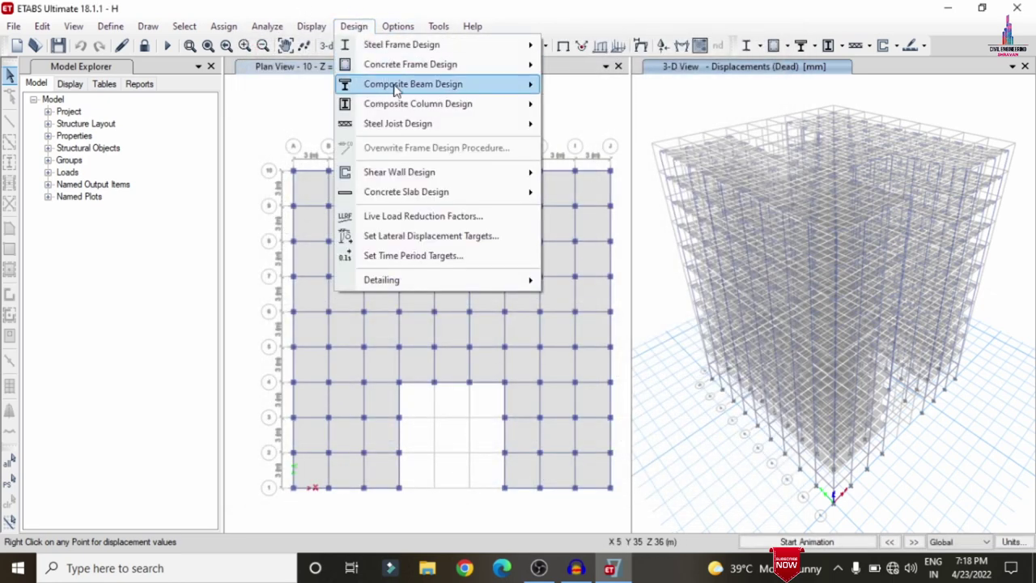
mouse_move(407, 65)
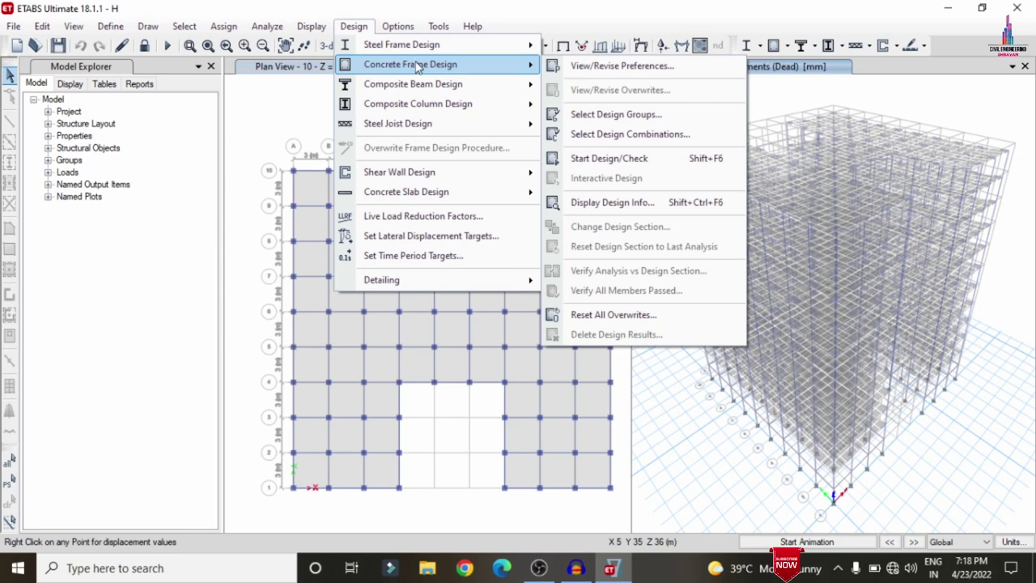
left_click(660, 163)
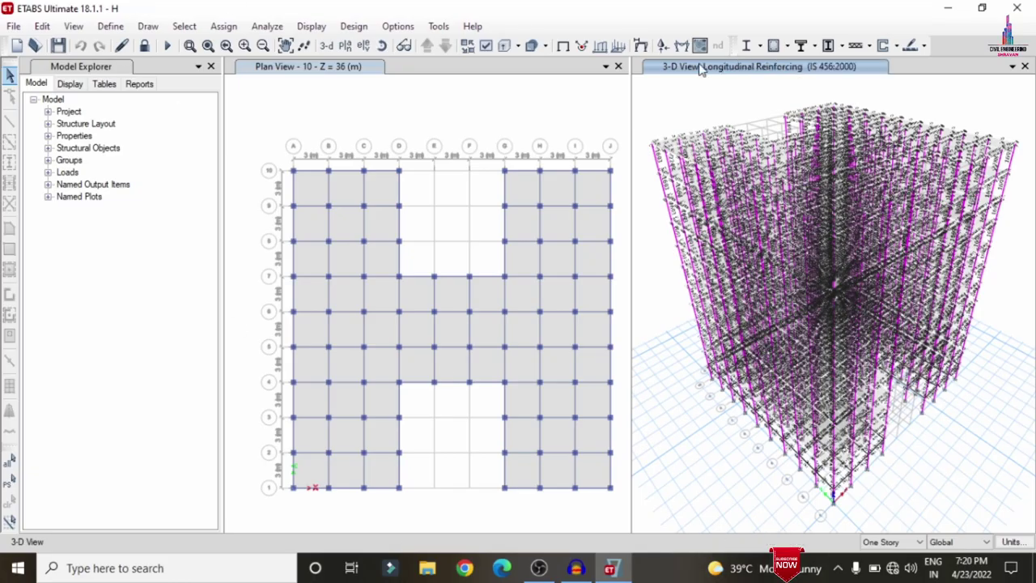
Review the concrete slab design preferences for IS 456:2000, including the steel and concrete factors
left_click(353, 26)
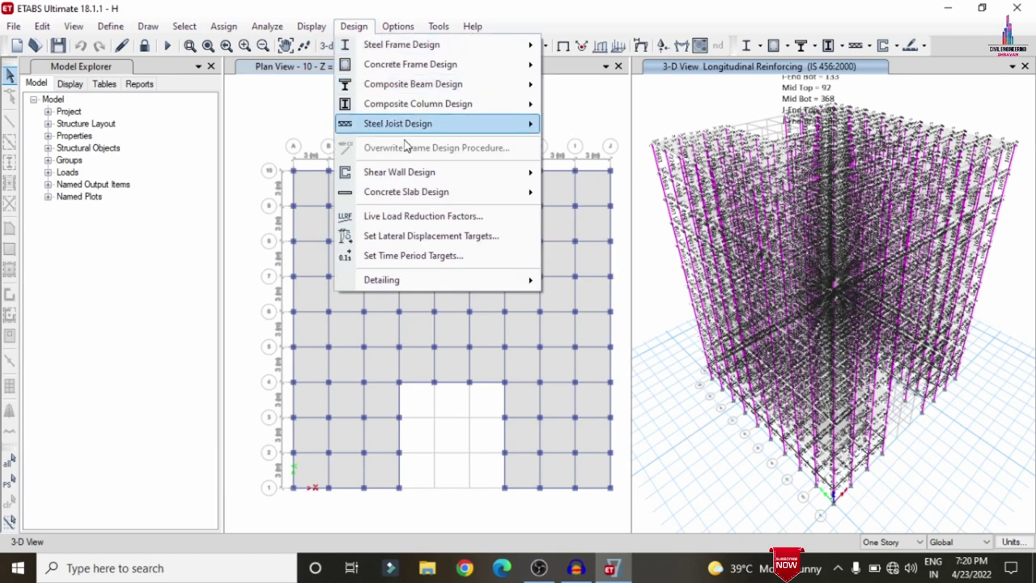
mouse_move(413, 199)
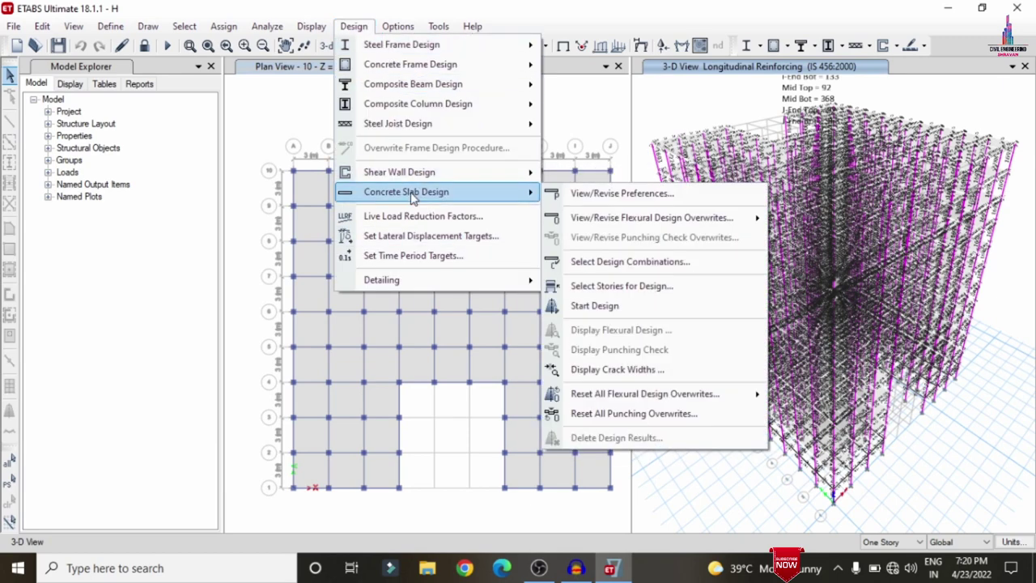
left_click(600, 193)
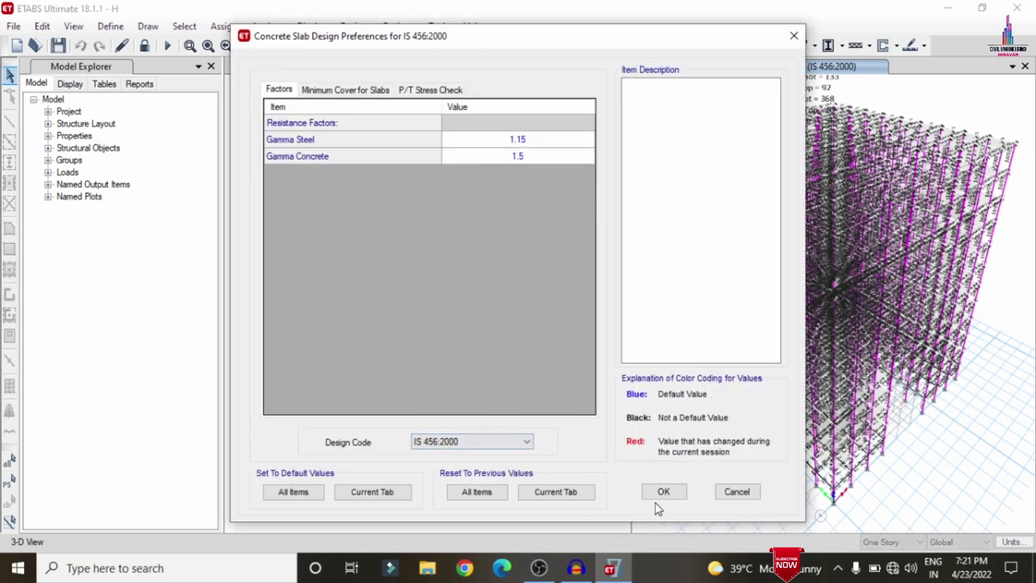
key("Escape")
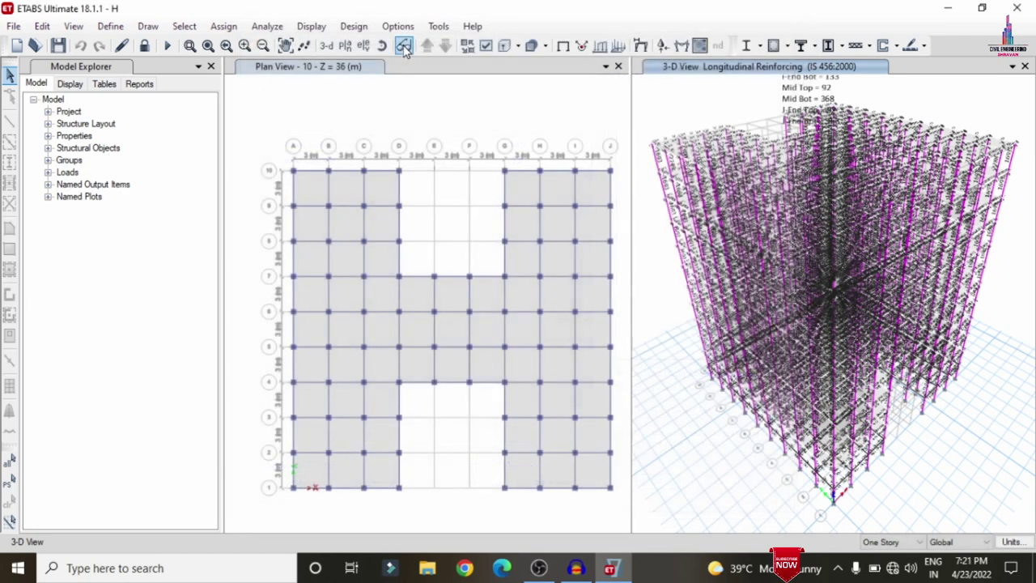
Select stories 10 and 9 for the concrete slab design
left_click(353, 26)
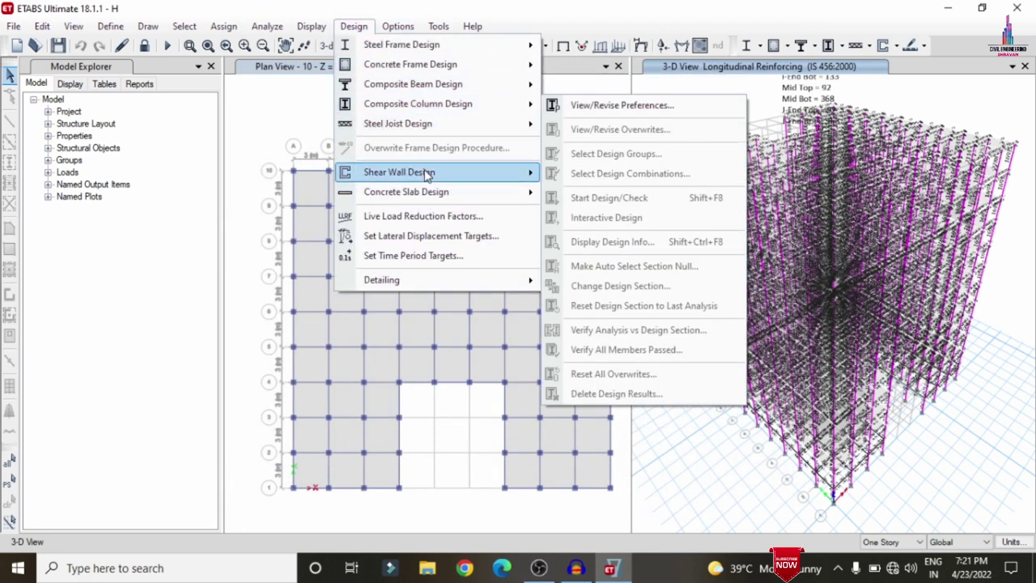
mouse_move(430, 196)
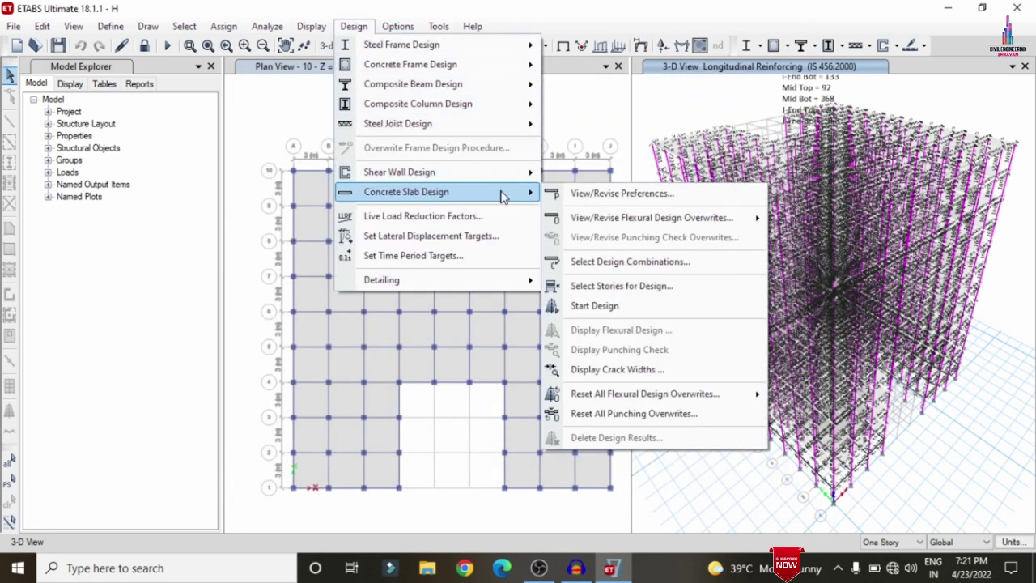
left_click(637, 286)
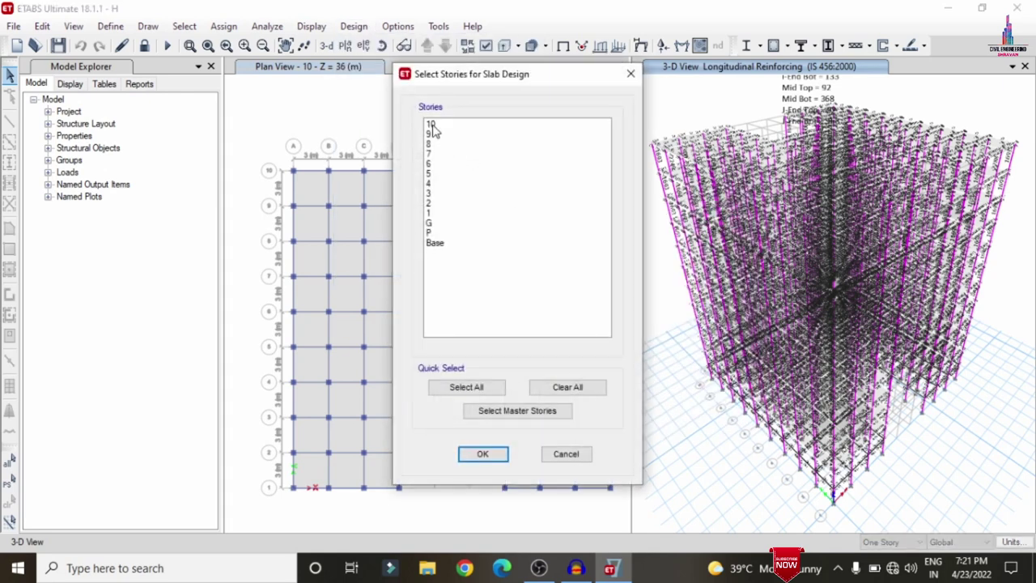
left_click_drag(431, 126, 436, 134)
left_click(495, 456)
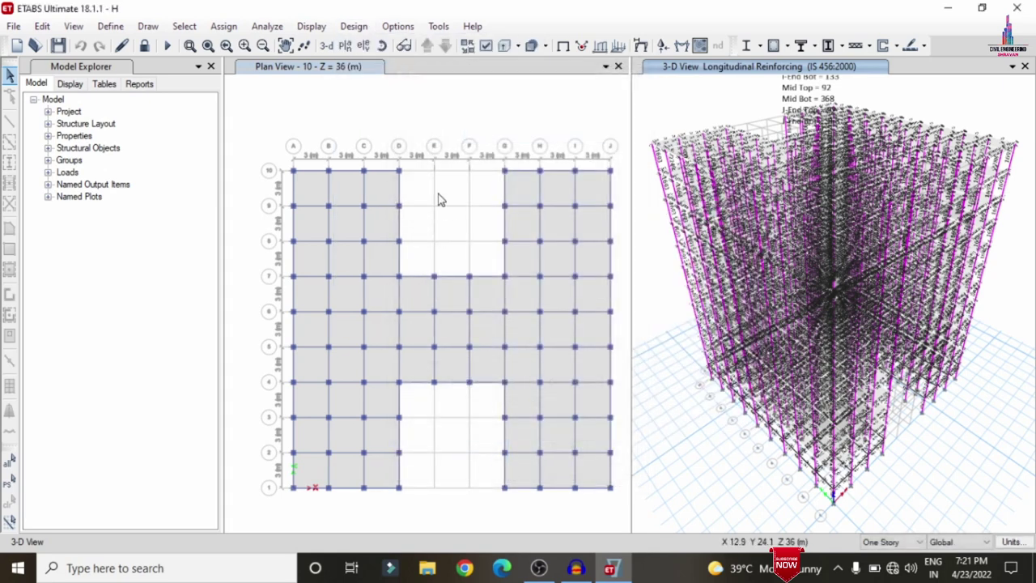
Run the concrete slab design for the selected stories and save the model
left_click(359, 27)
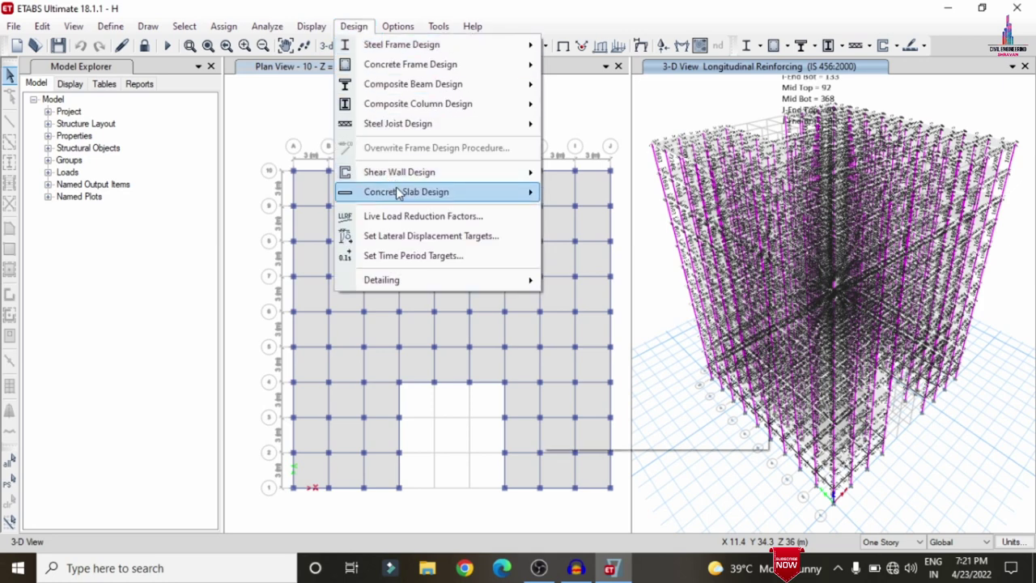
mouse_move(400, 192)
left_click(595, 305)
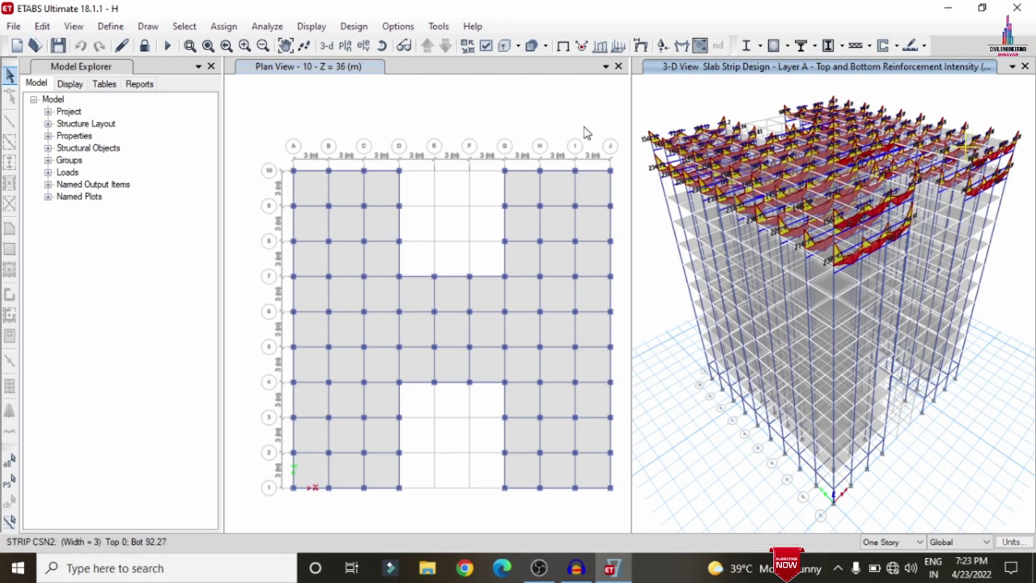
key("ctrl+s")
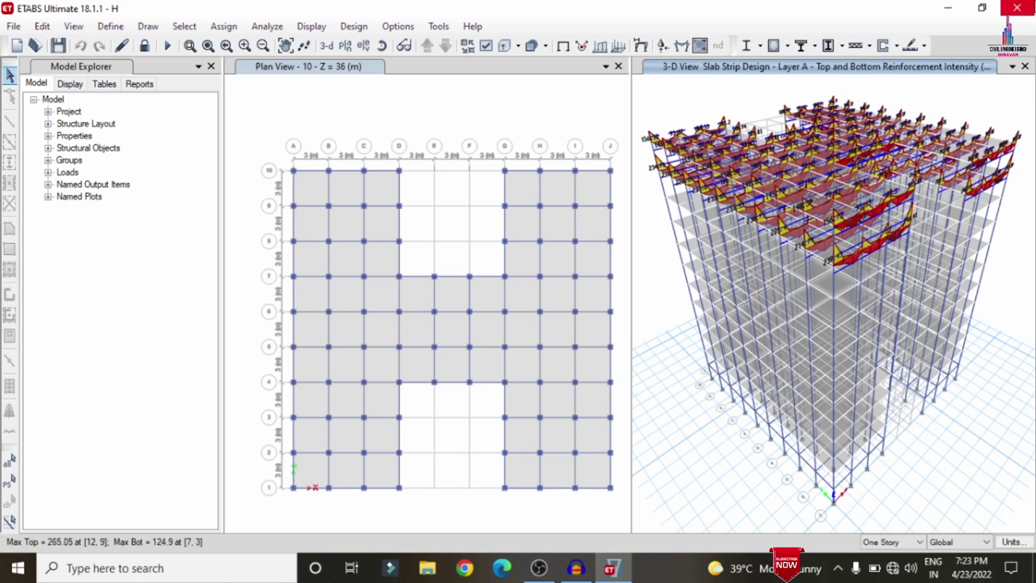
Switch from ETABS to CSiDetail and start a new detailing from the H.EDB model in the desktop's H Shape folder
left_click(1032, 7)
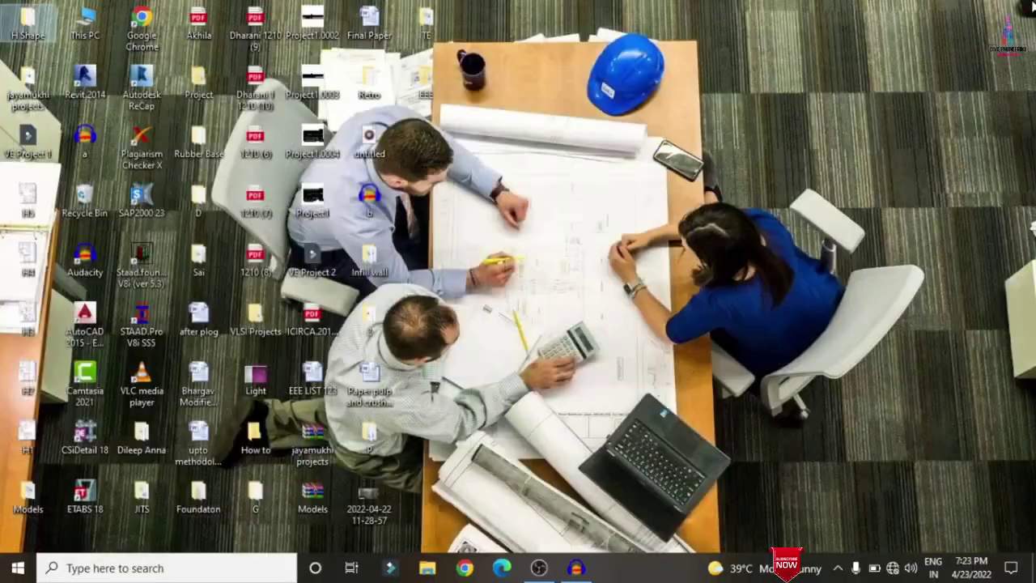
left_click(100, 434)
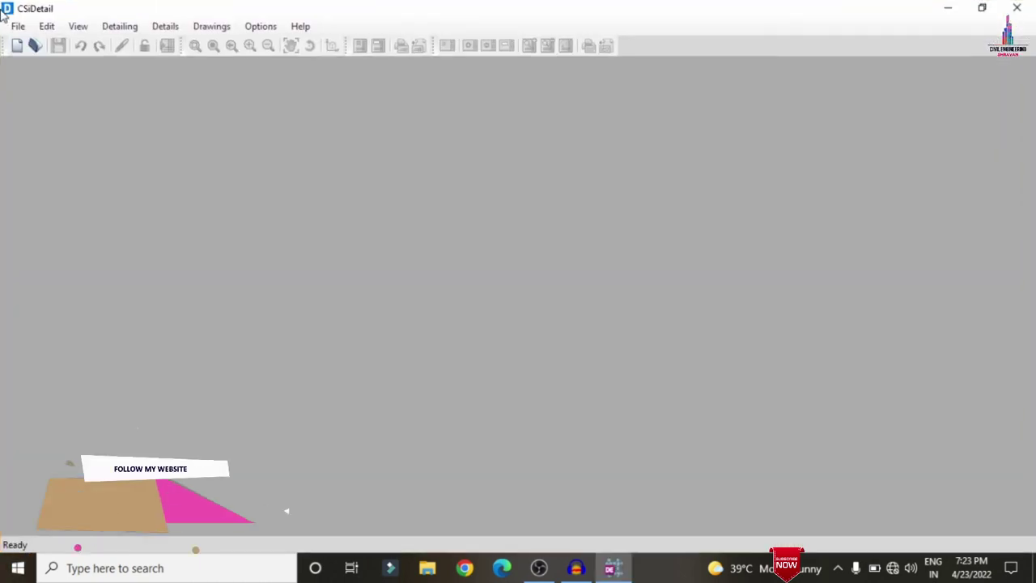
left_click(17, 26)
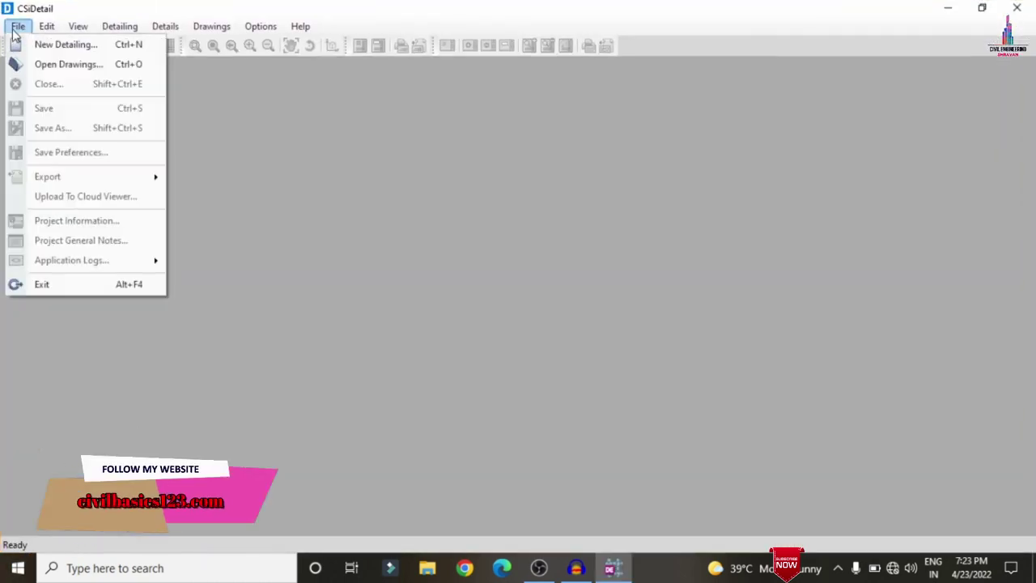
left_click(46, 63)
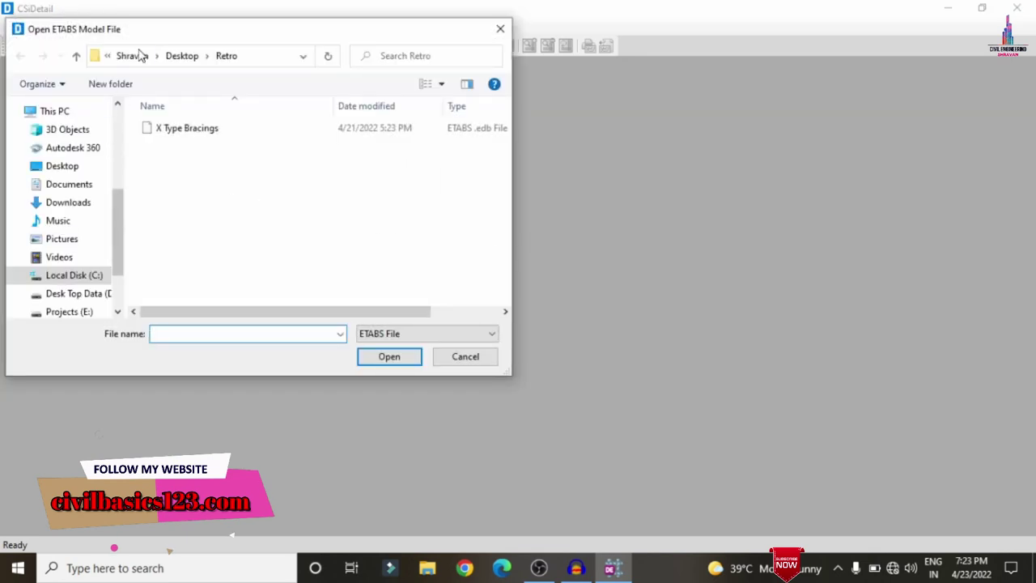
left_click(65, 166)
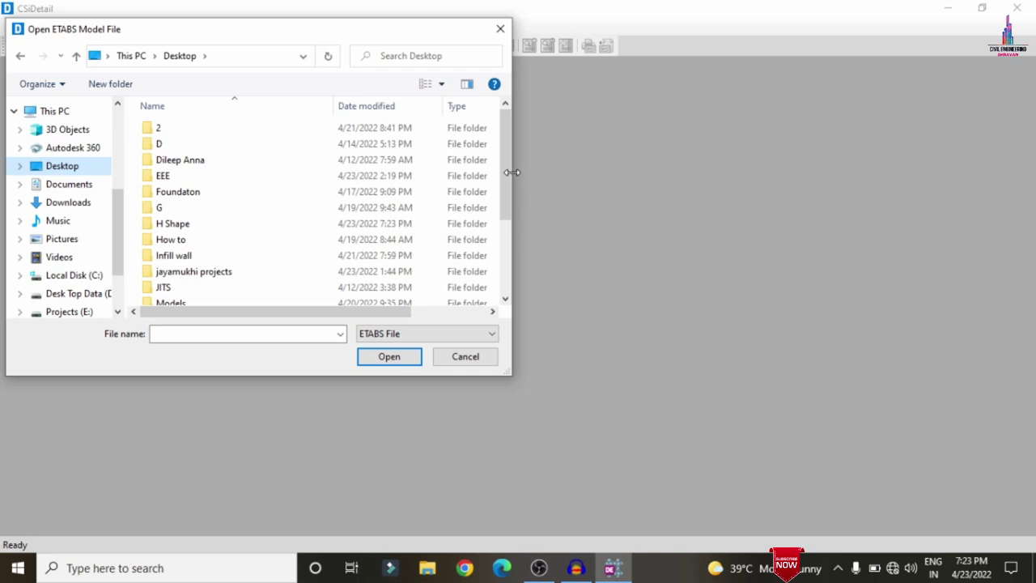
left_click_drag(509, 166, 510, 174)
left_click(283, 210)
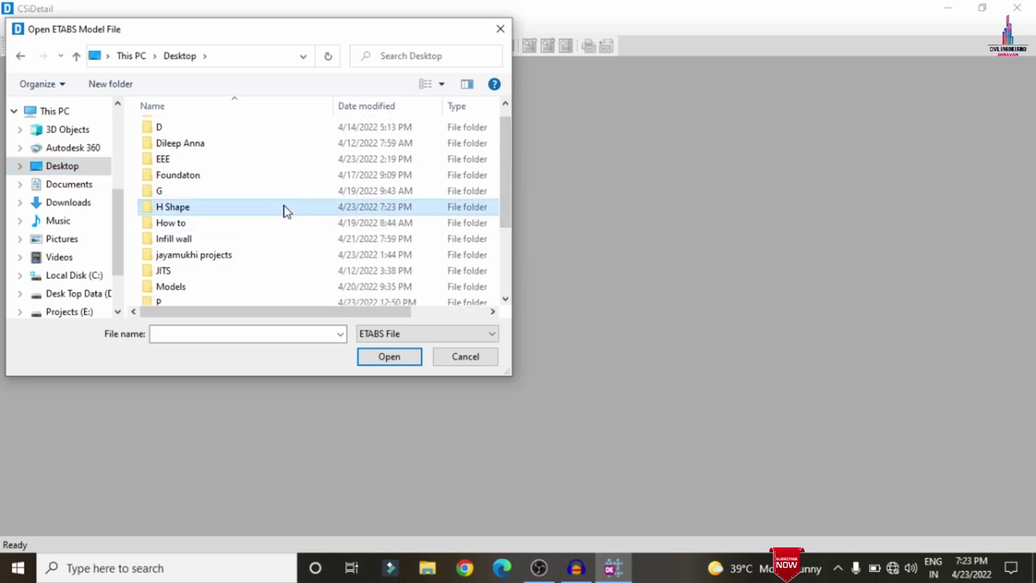
double_click(283, 208)
double_click(272, 127)
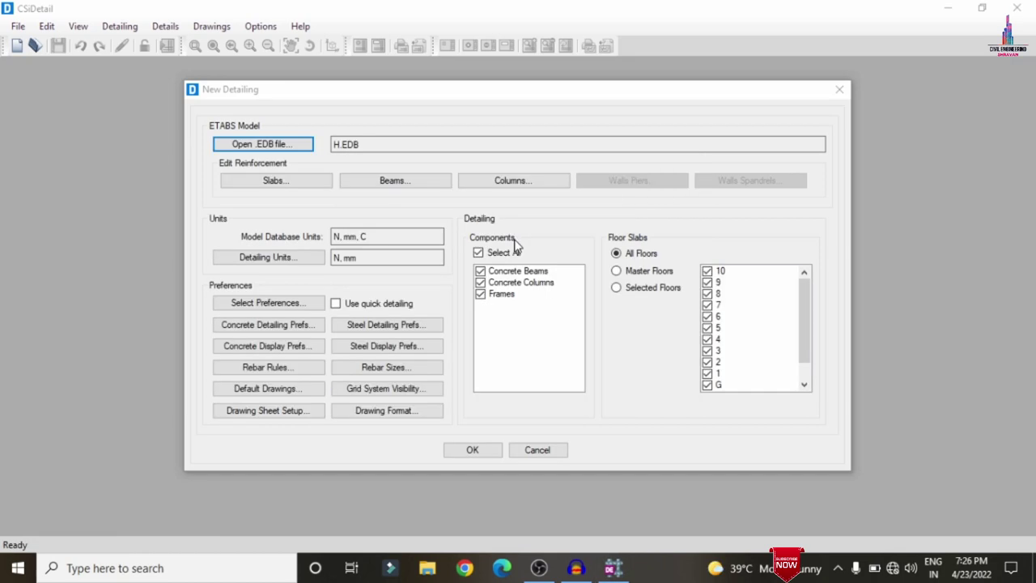
Set the detailing units to kilonewton force, the SI (25) rebar set and rebar weight in tons
left_click(296, 259)
left_click(429, 312)
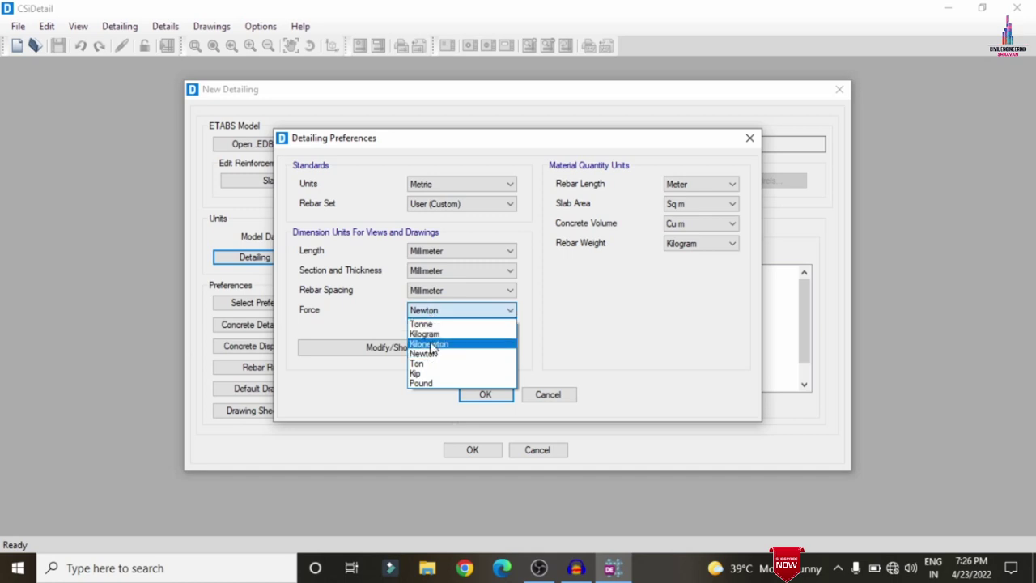
left_click(433, 345)
left_click(433, 204)
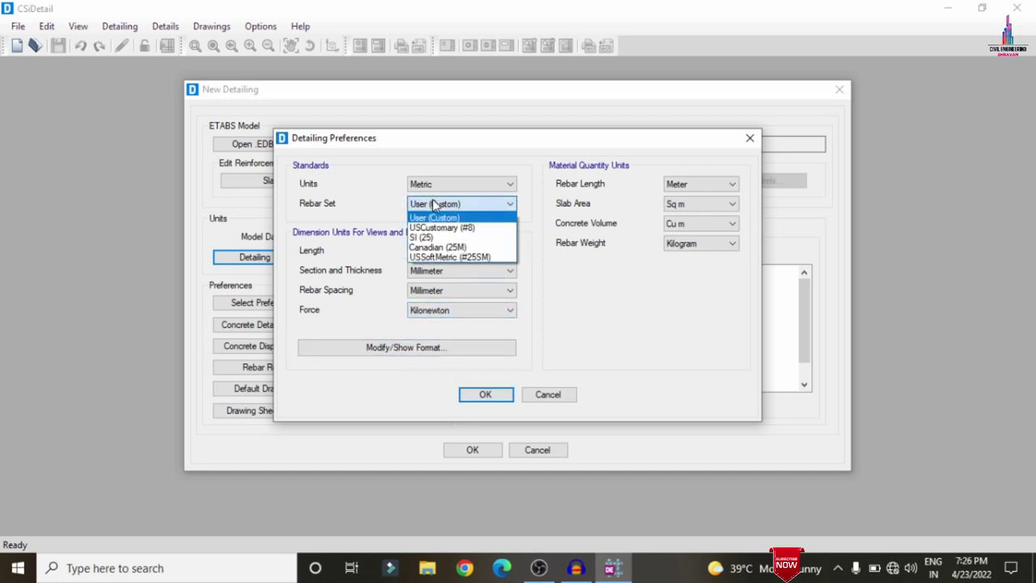
left_click(422, 237)
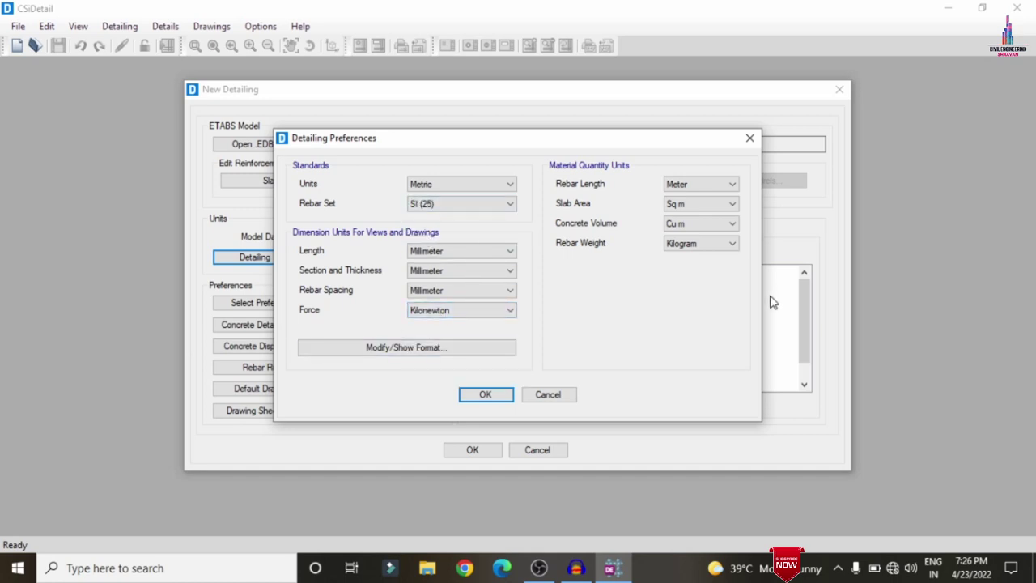
left_click(710, 246)
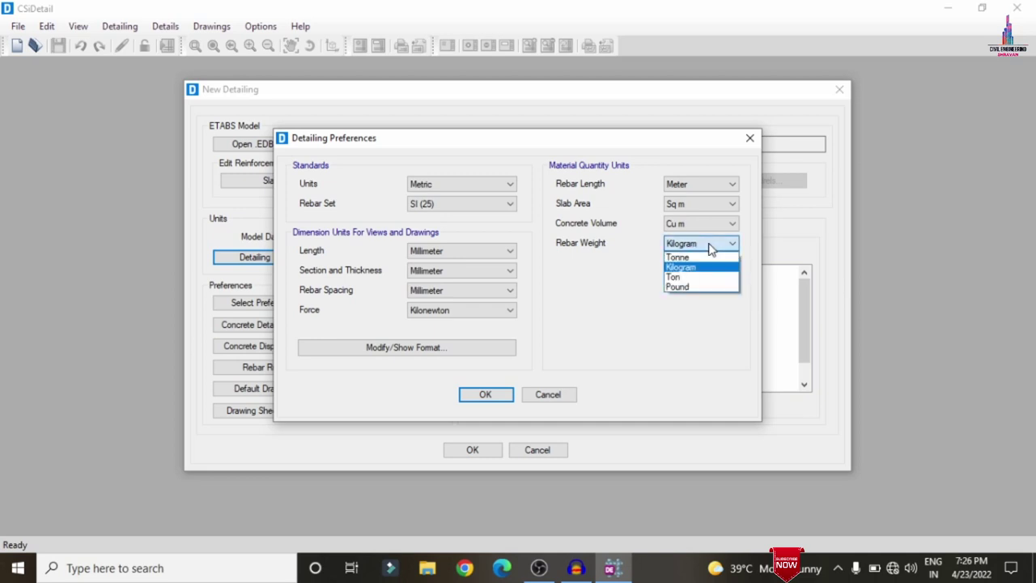
left_click(696, 277)
left_click(469, 399)
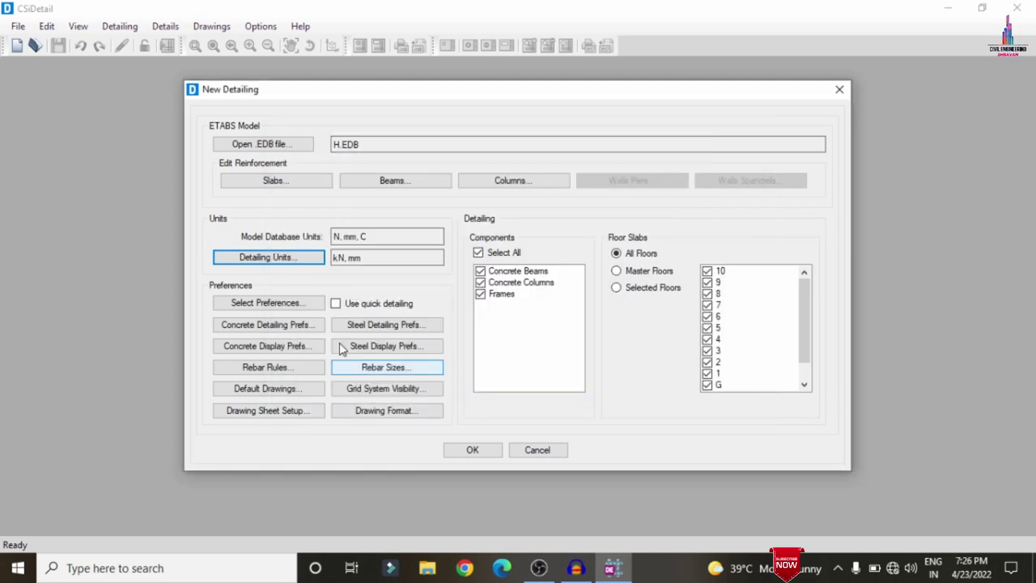
Use the IS 456:2000 standard preferences for the detailing
left_click(256, 303)
left_click(393, 289)
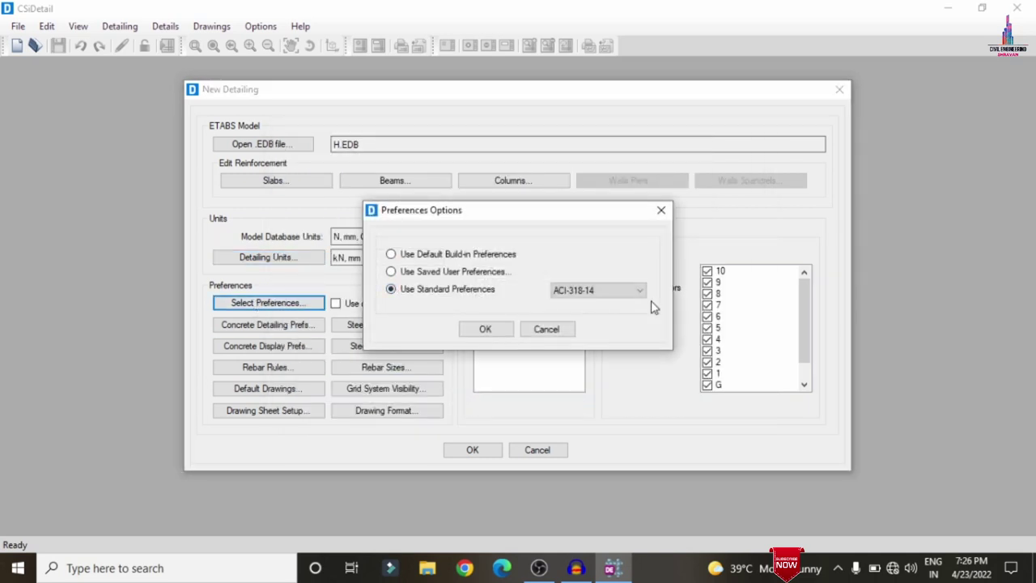
left_click(599, 292)
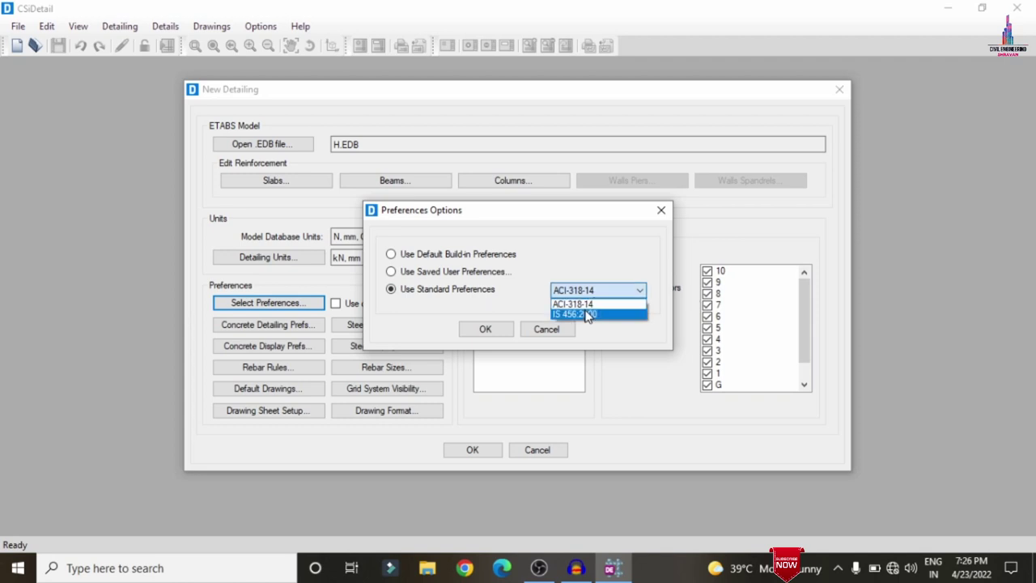
left_click(488, 332)
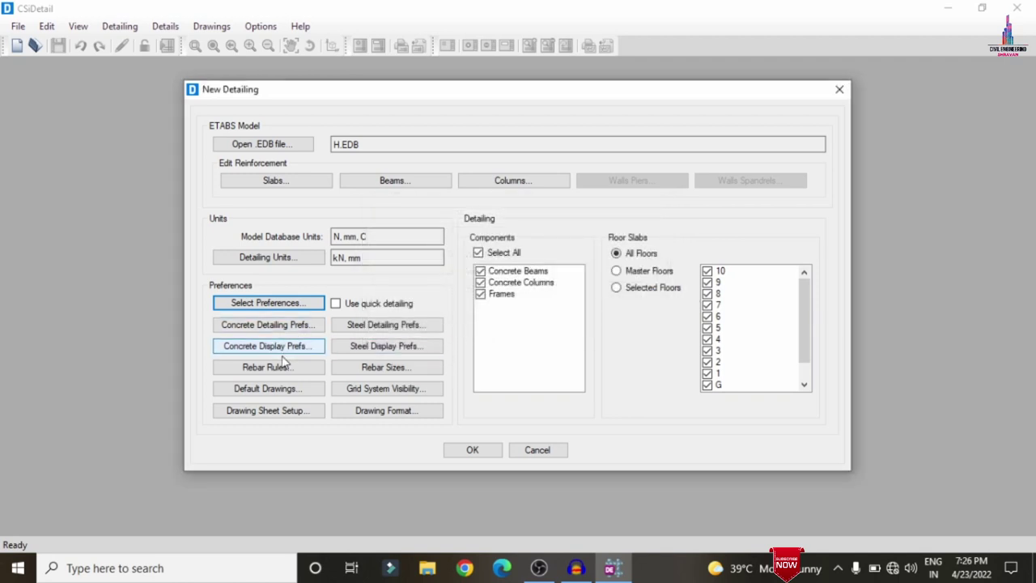
Set the minimum bar spacing for slabs to 120 mm in the rebar selection rules
left_click(320, 364)
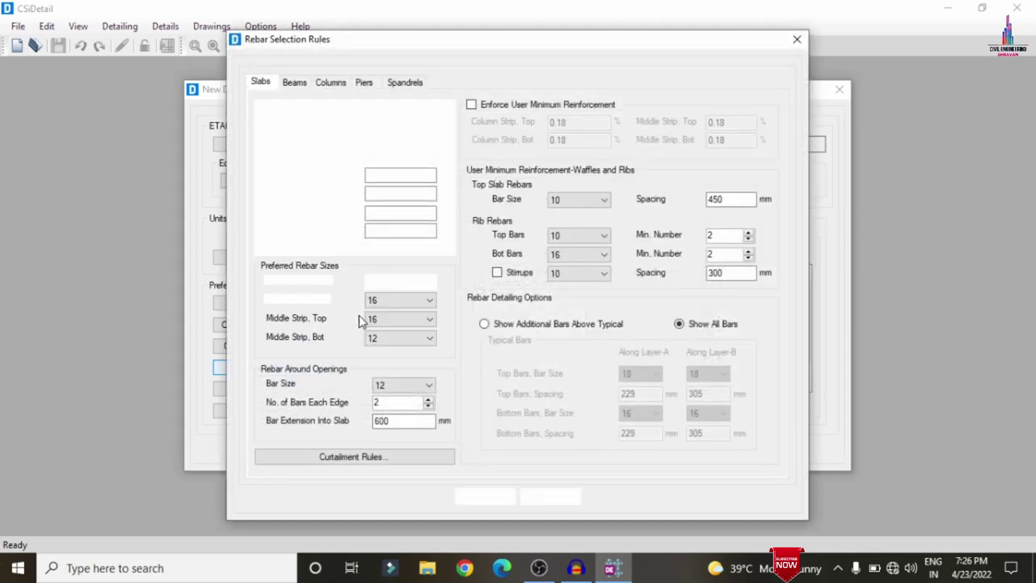
left_click_drag(409, 213, 366, 194)
type("120")
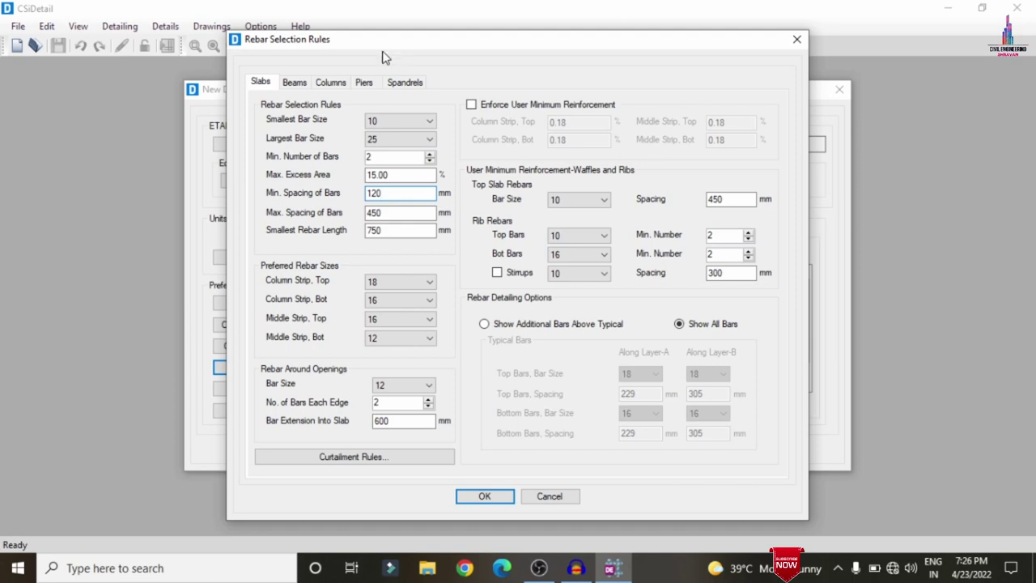
Set the minimum stirrup spacing for non-seismic beams to 120 mm in zones A, B and C
left_click(290, 84)
left_click(703, 279)
left_click(703, 279)
type("120")
key("Tab")
type("120")
key("Tab")
type("120")
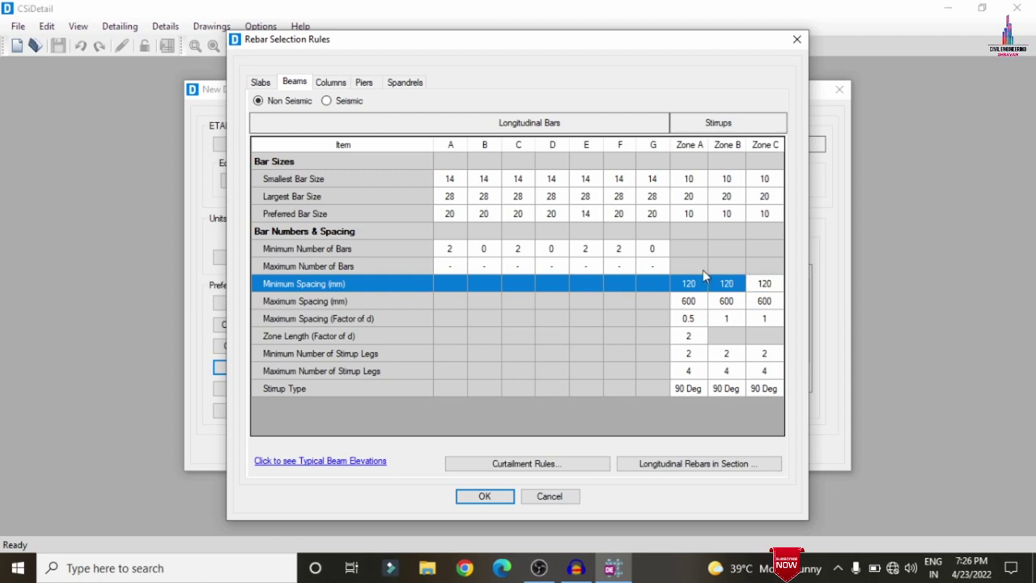
Set the maximum stirrup spacing for non-seismic beams to 450 mm in zones A, B and C
left_click(684, 303)
type("150")
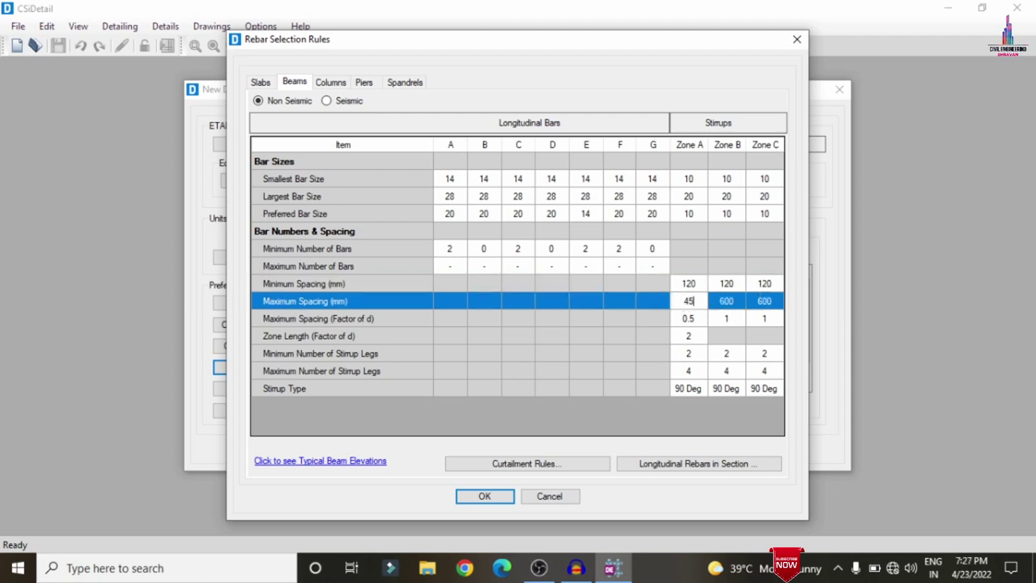
type("450")
key("Tab")
type("45")
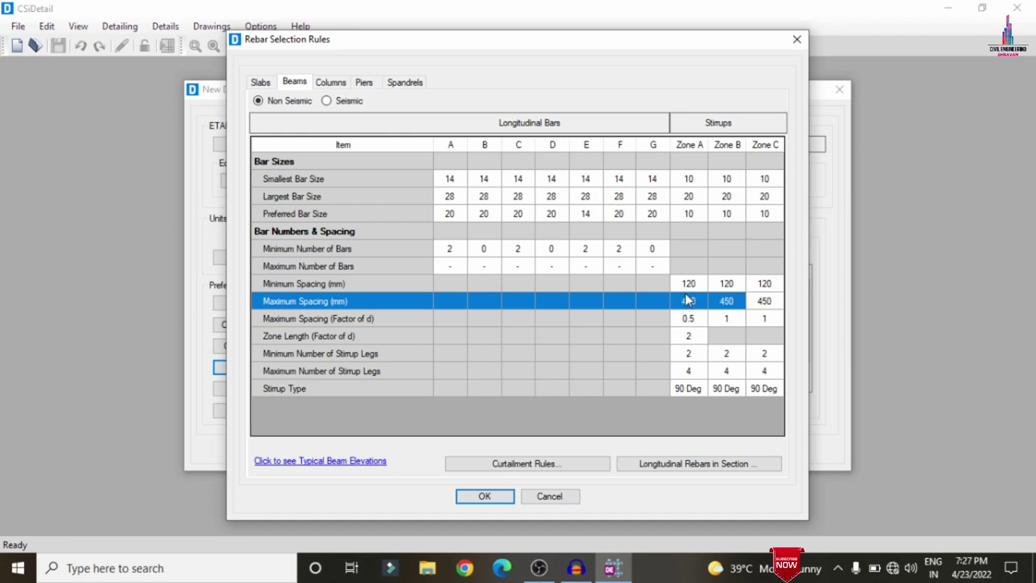
Set the column tie spacing to 120 mm minimum and 450 mm maximum, and run the detailing for all floors
left_click(330, 82)
left_click(661, 310)
left_click(663, 307)
key("Return")
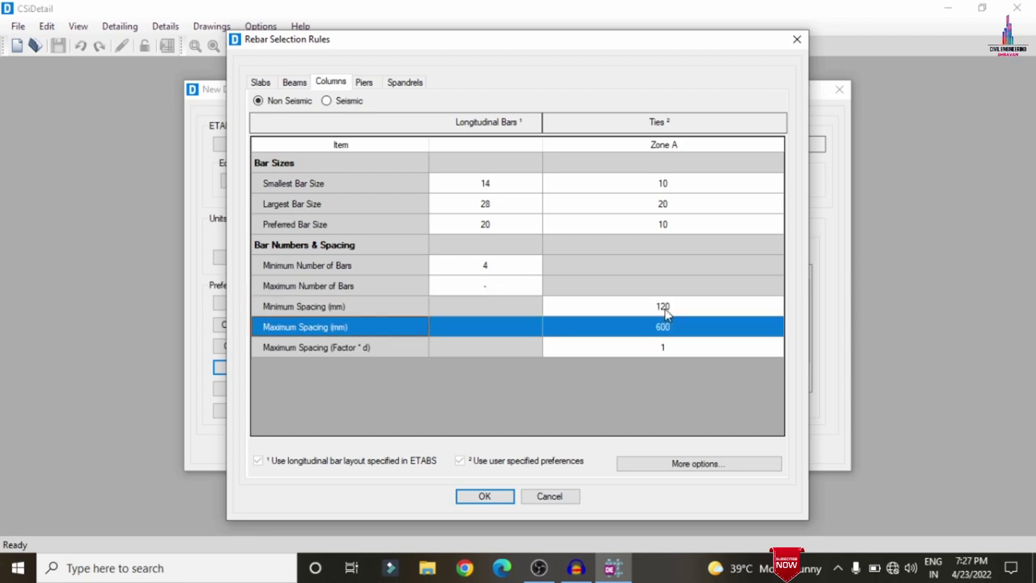
left_click(673, 332)
type("450")
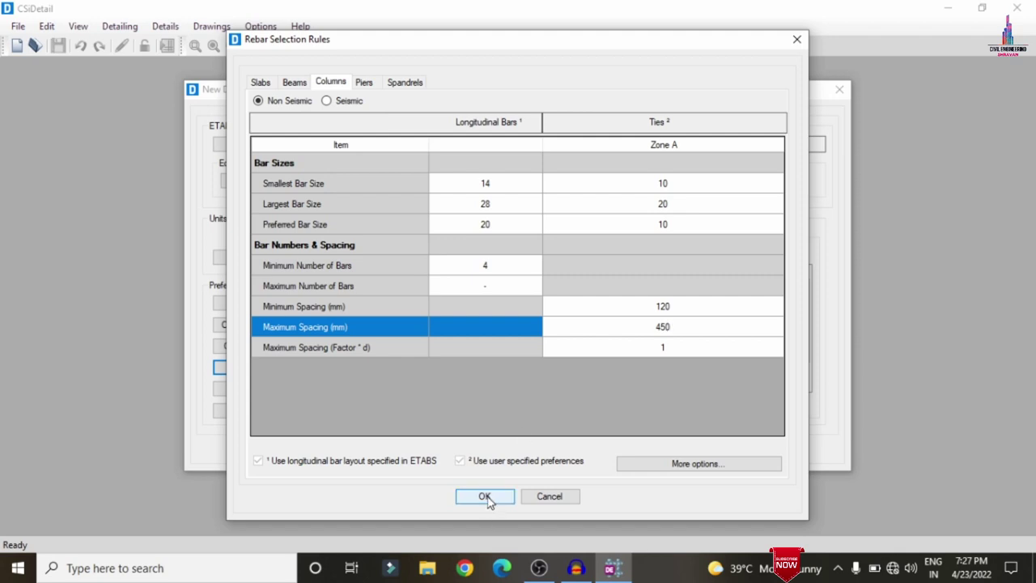
left_click(486, 497)
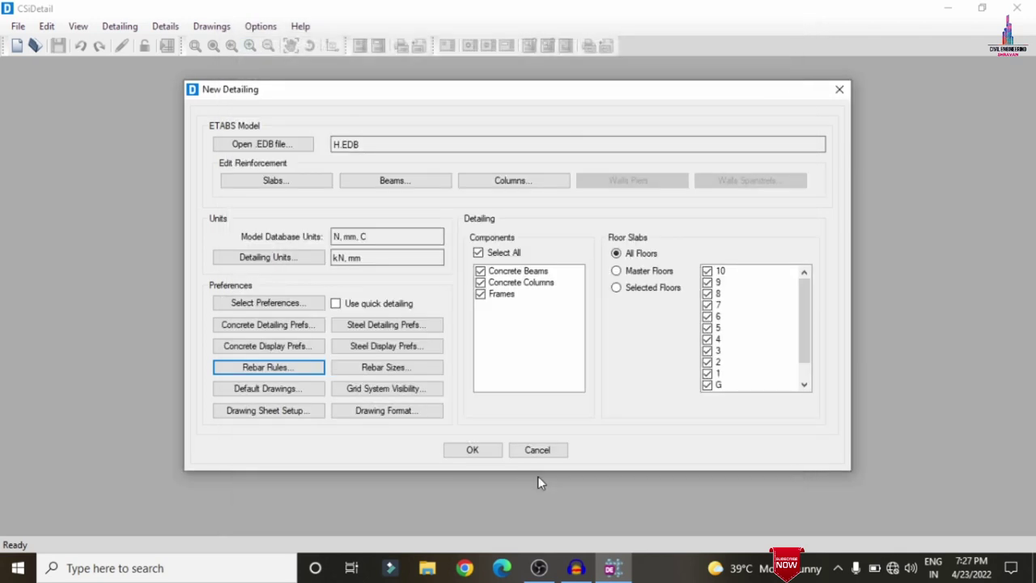
left_click(491, 453)
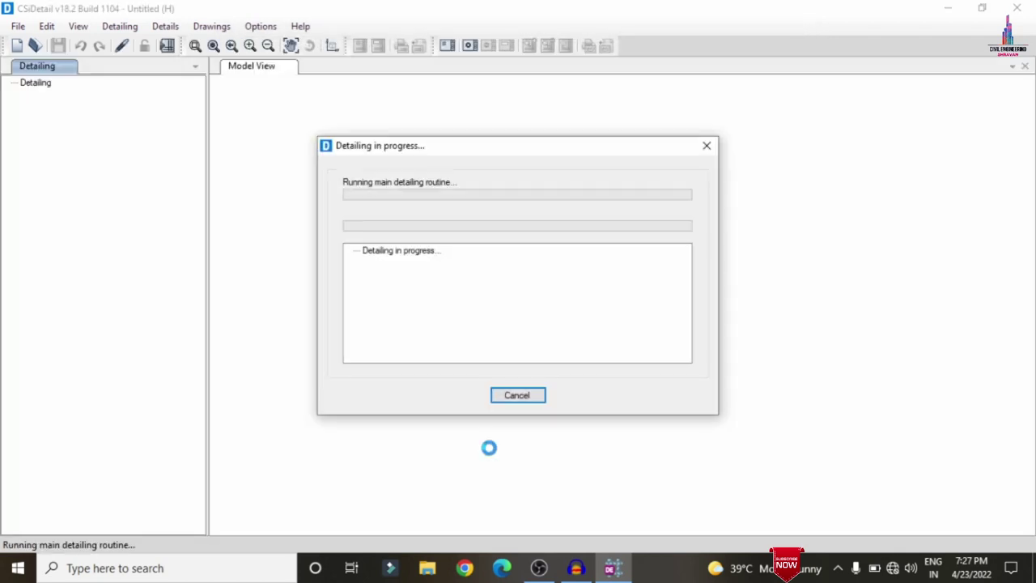
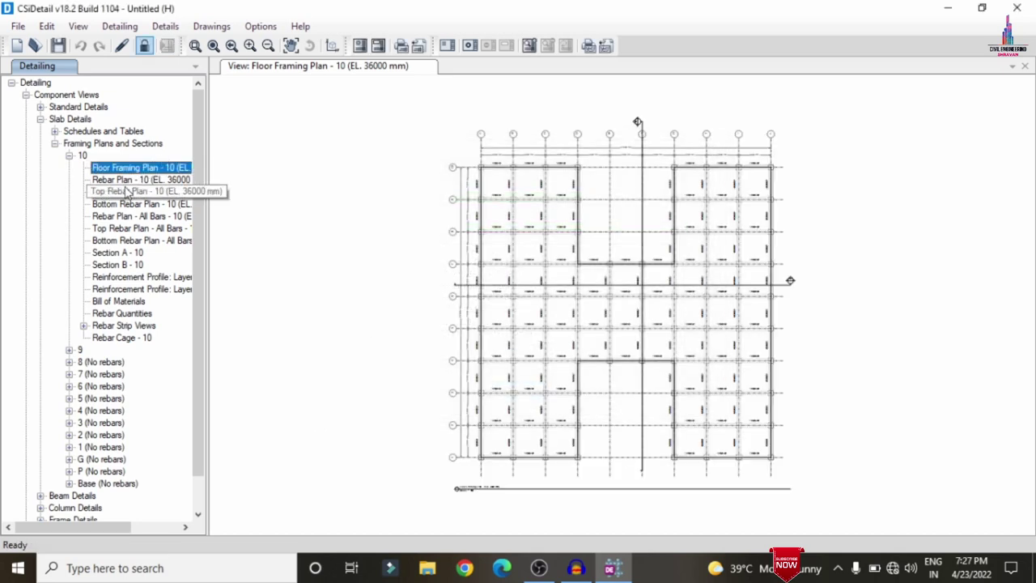
Review the story 10 slab's rebar plan, top and bottom rebar plans, and all-bars rebar plan
left_click(127, 179)
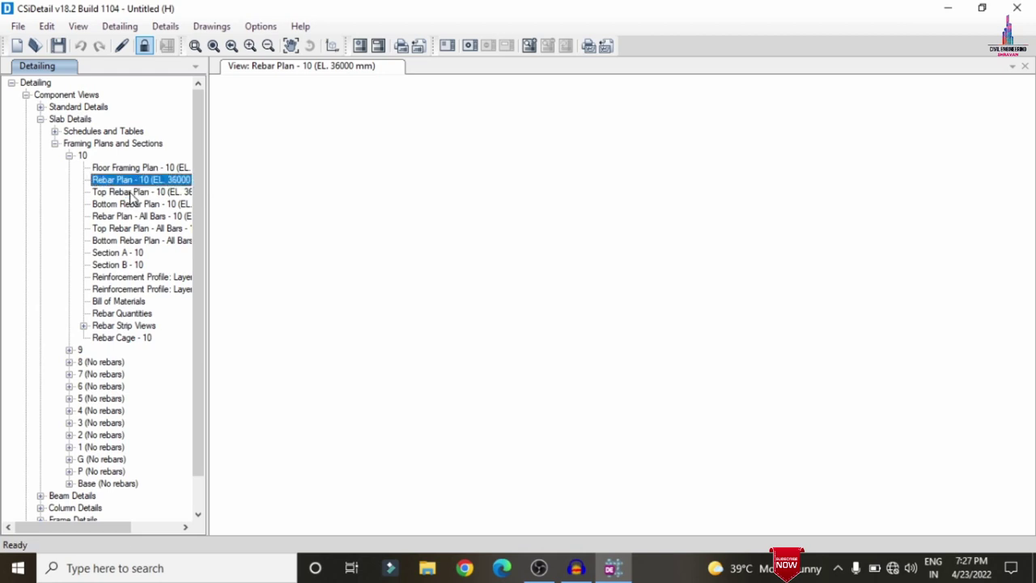
left_click(130, 193)
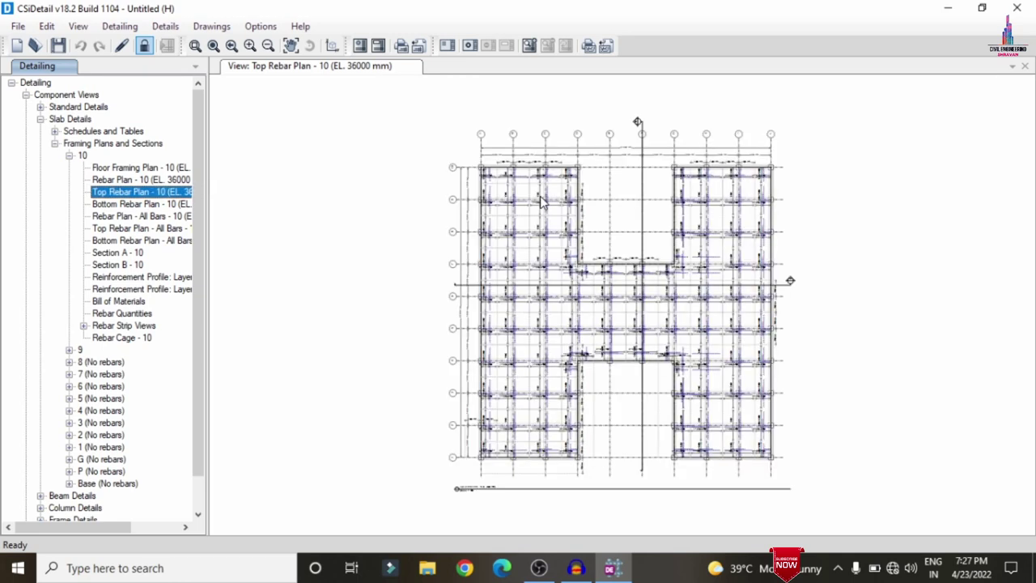
left_click(134, 204)
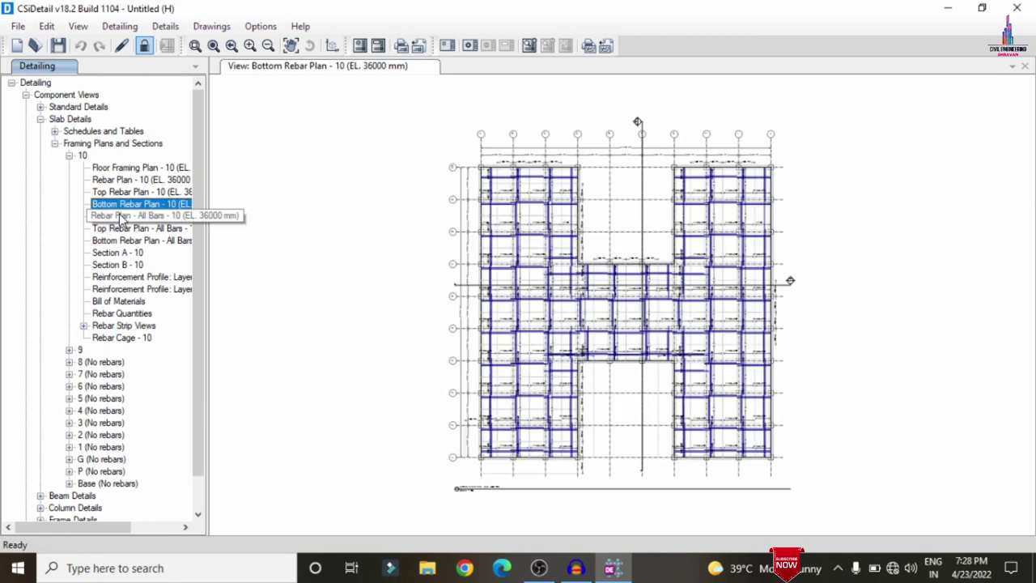
left_click(126, 215)
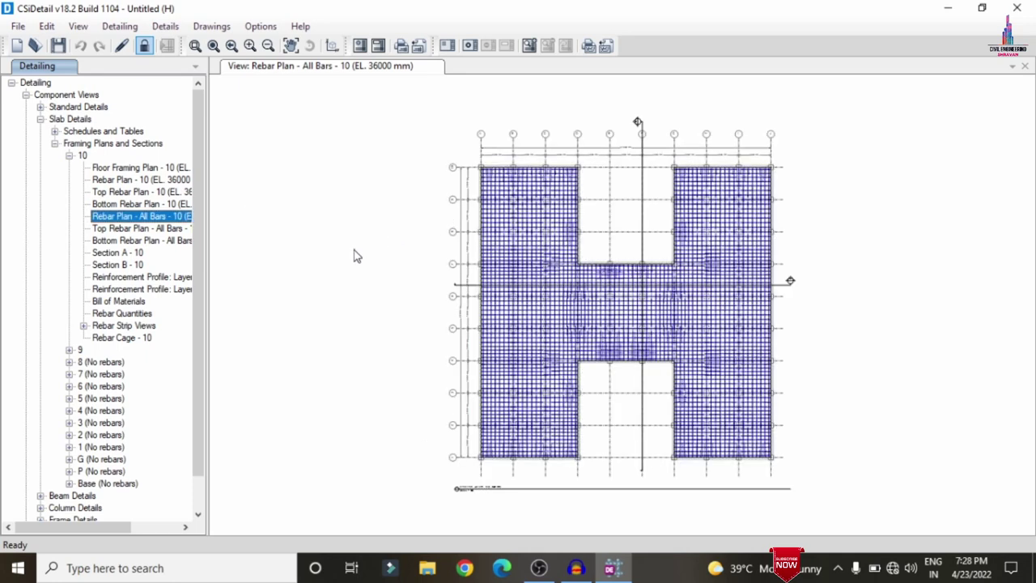
Review the story 10 slab's bill of materials, rebar quantities and 3D rebar cage
left_click(126, 302)
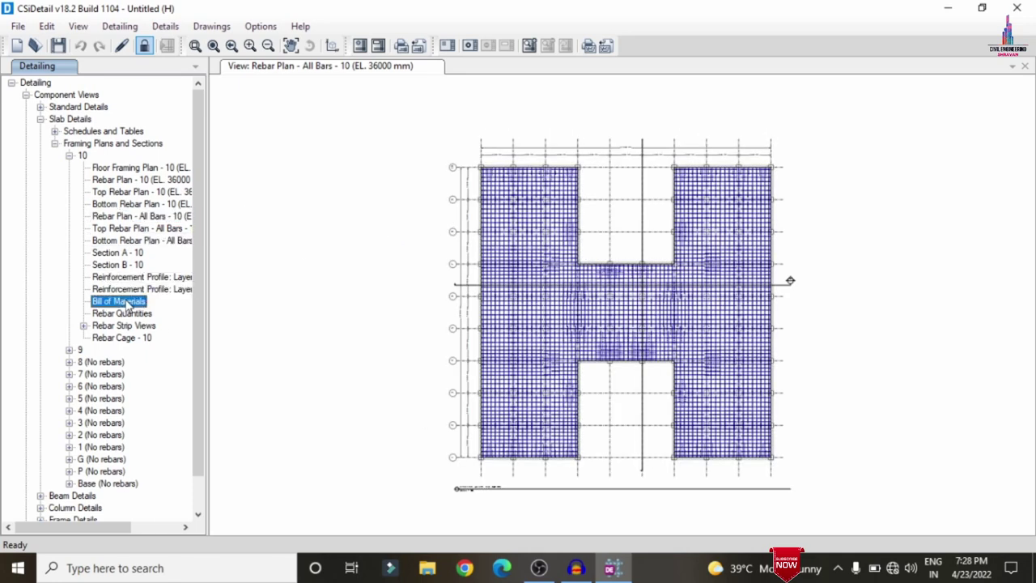
left_click(132, 314)
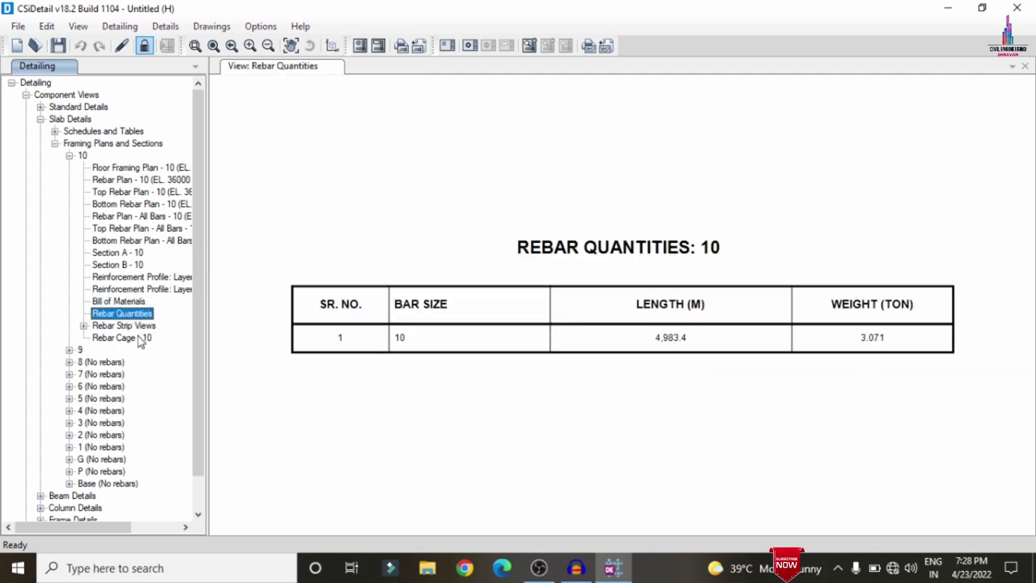
left_click(142, 339)
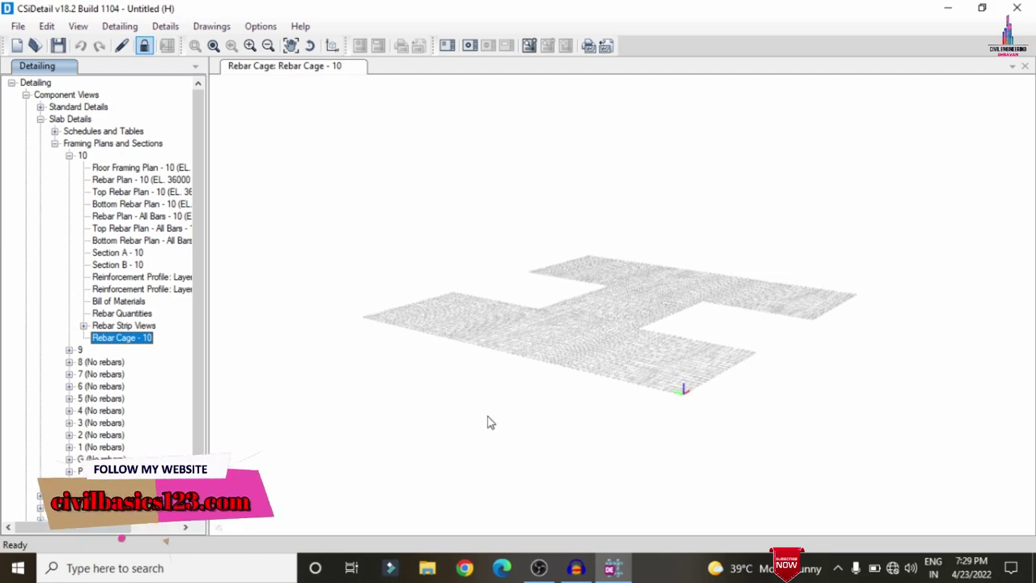
middle_click_drag(669, 309, 523, 375, "shift")
Expand the concrete beam elevations and sections for story 10 to list the detail views of beam 12CB1
scroll(59, 468, "down", 1)
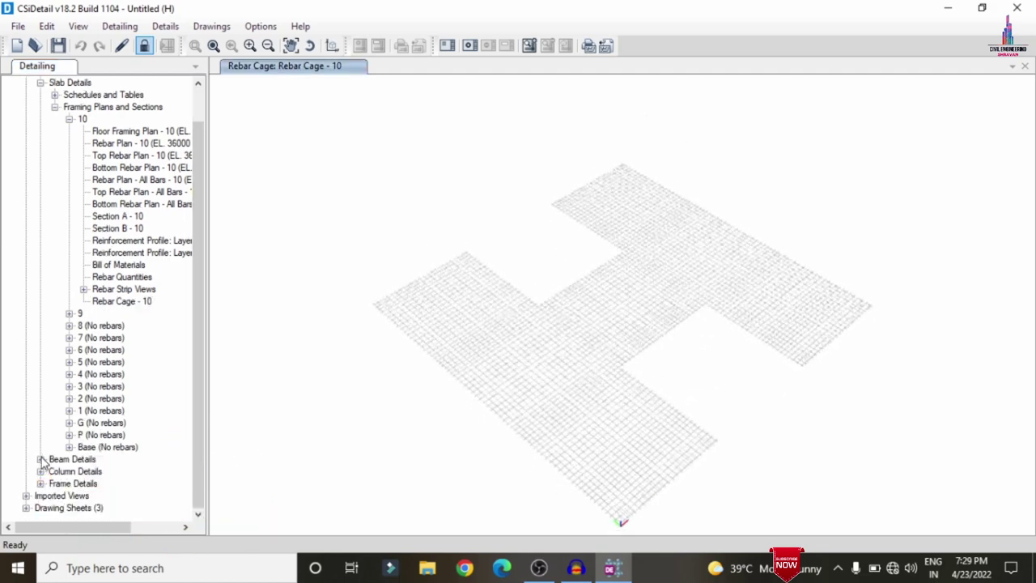
left_click(40, 459)
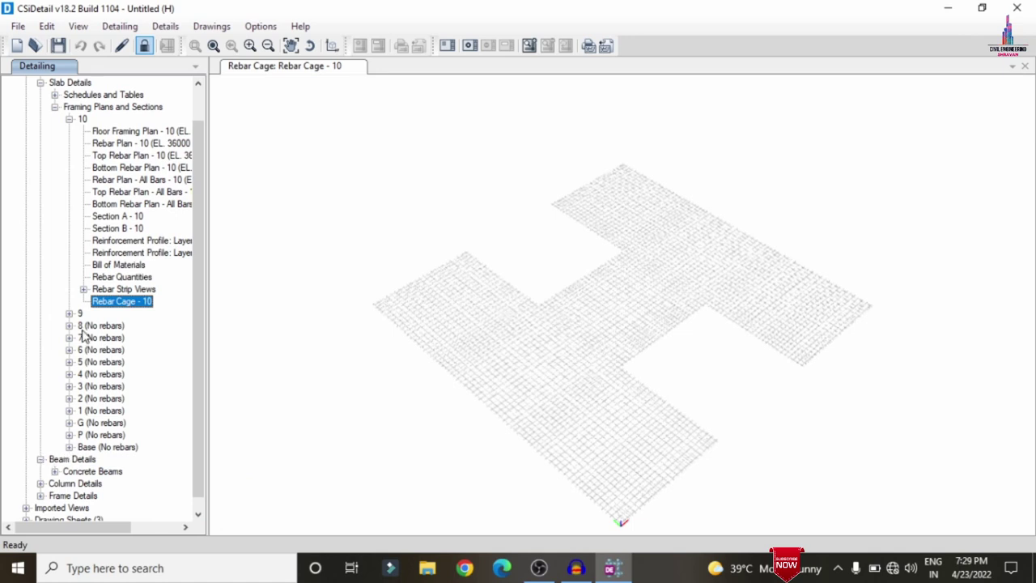
left_click(54, 471)
scroll(81, 483, "down", 2)
left_click(69, 458)
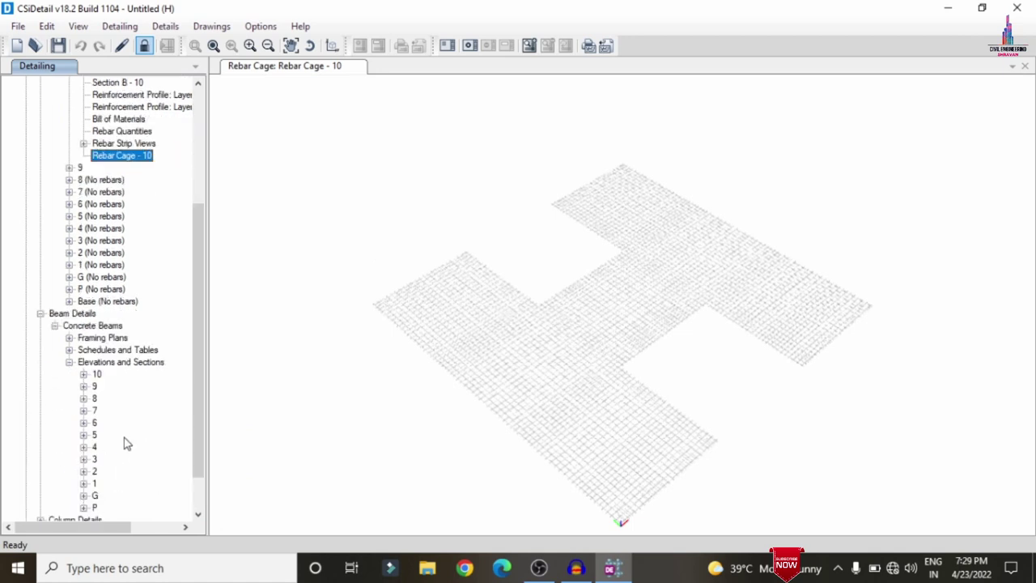
left_click(83, 374)
left_click(98, 386)
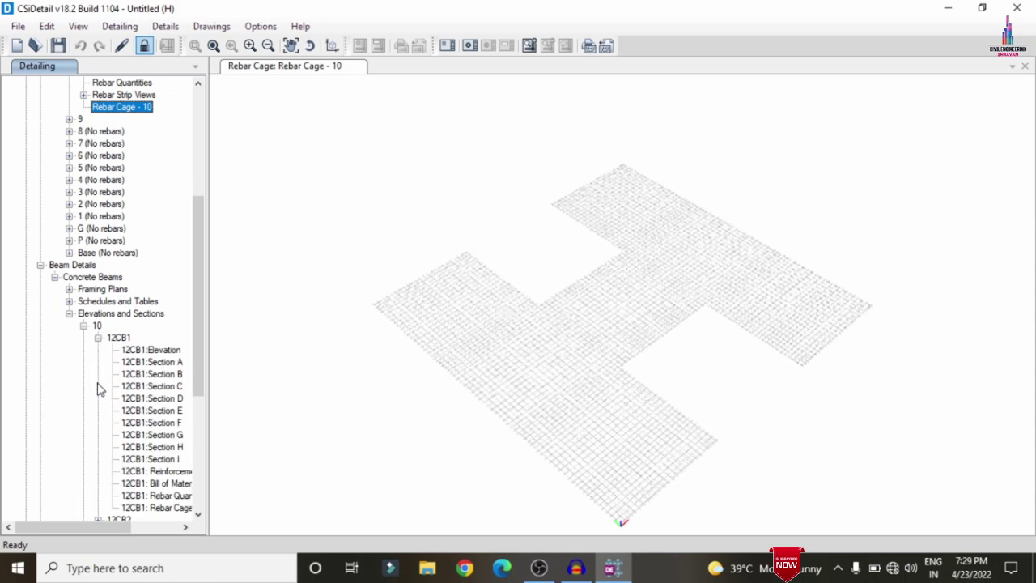
scroll(100, 386, "down", 6)
Examine beam 12CB1's reinforcement in sections A to I and in its 3D rebar cage
left_click(179, 143)
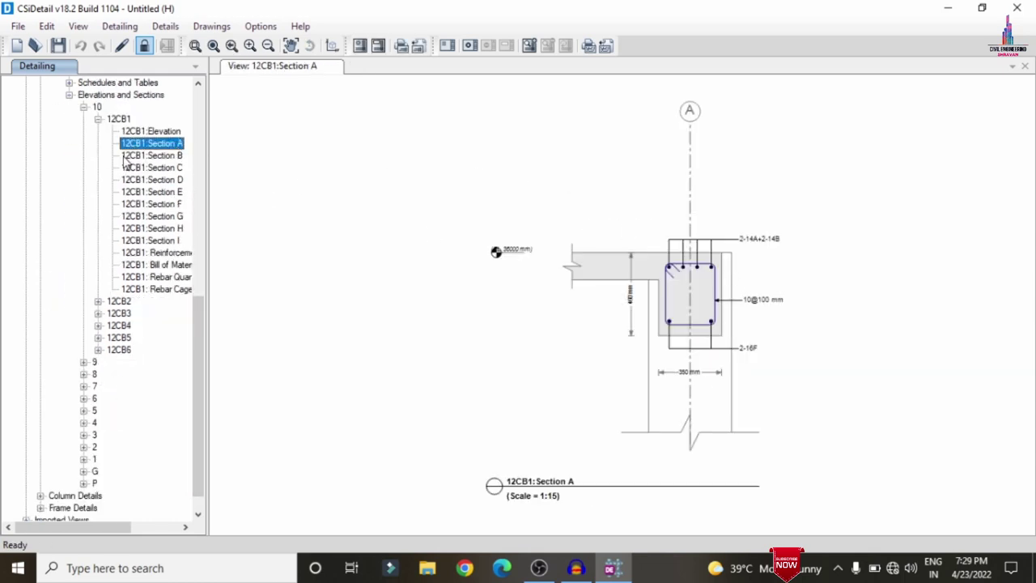
left_click(166, 157)
left_click(166, 168)
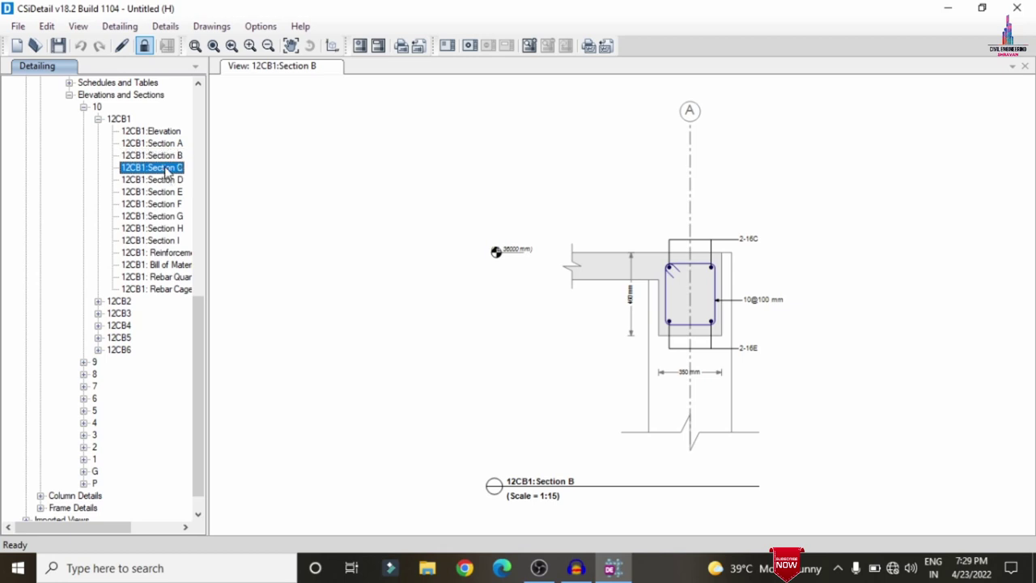
left_click(168, 179)
left_click(173, 195)
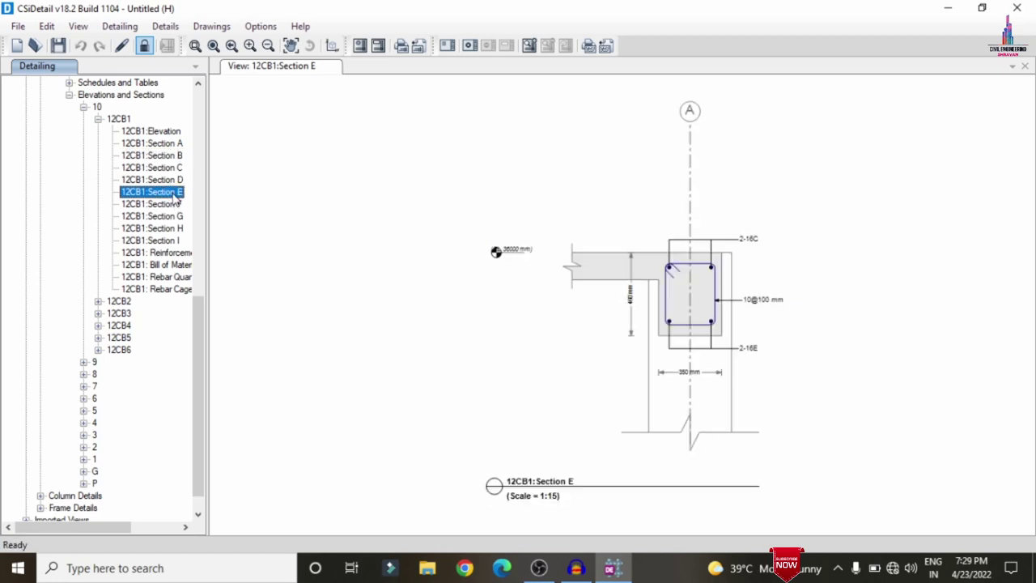
left_click(176, 205)
left_click(178, 217)
left_click(179, 229)
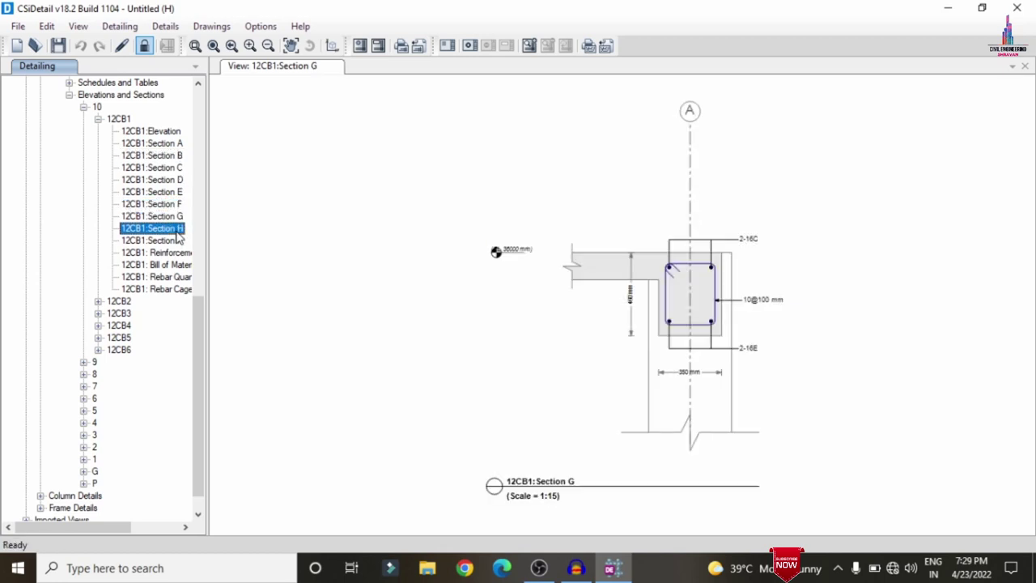
left_click(178, 241)
left_click(158, 289)
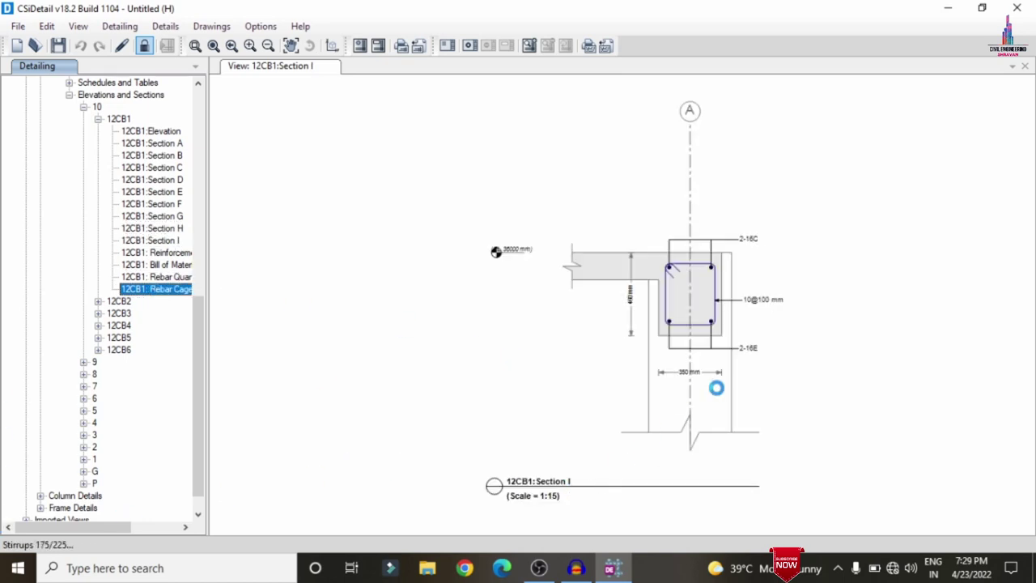
scroll(395, 381, "up", 5)
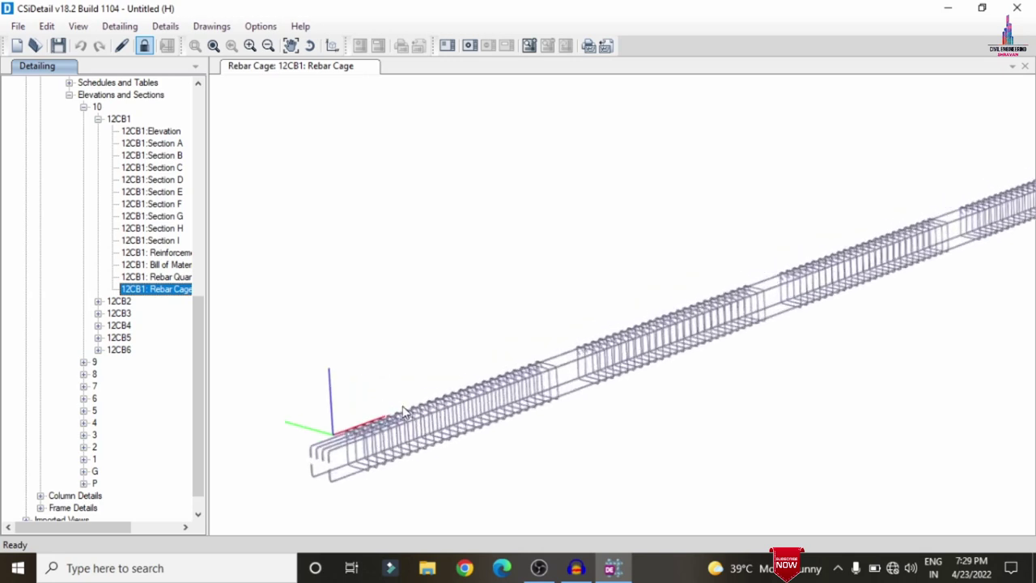
Expand the concrete column elevations and sections to list the detail views of column CC1
scroll(492, 373, "down", 5)
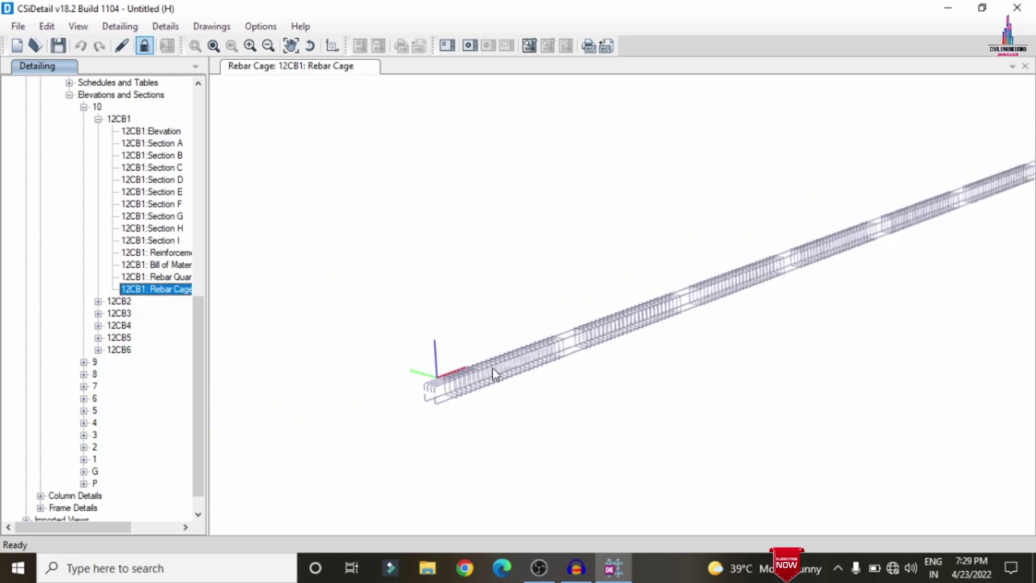
scroll(152, 364, "down", 1)
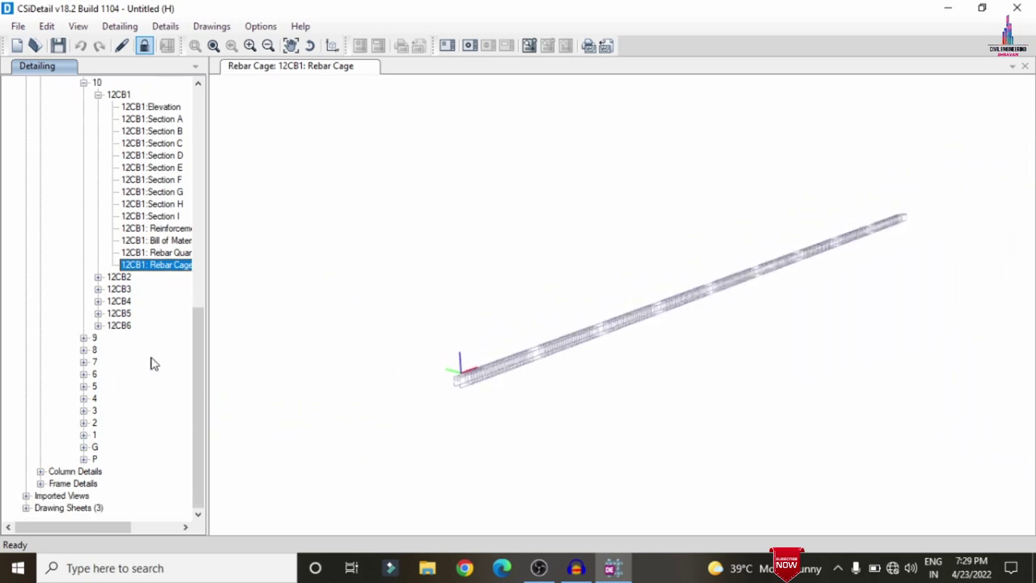
left_click(41, 472)
left_click(54, 483)
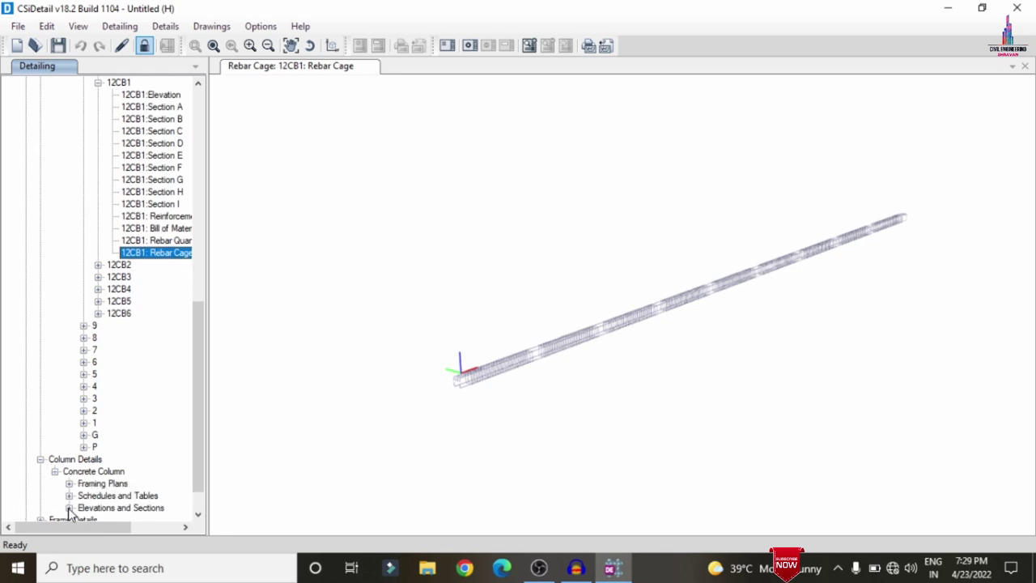
left_click(70, 508)
left_click(83, 410)
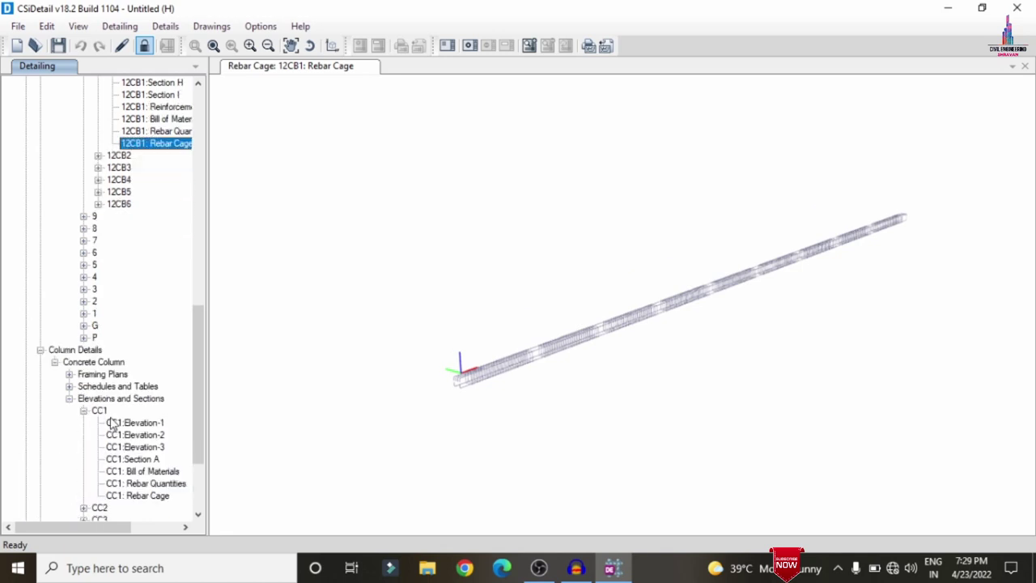
Review column CC1's reinforcement in elevations 1 to 3 and in section A
left_click(149, 424)
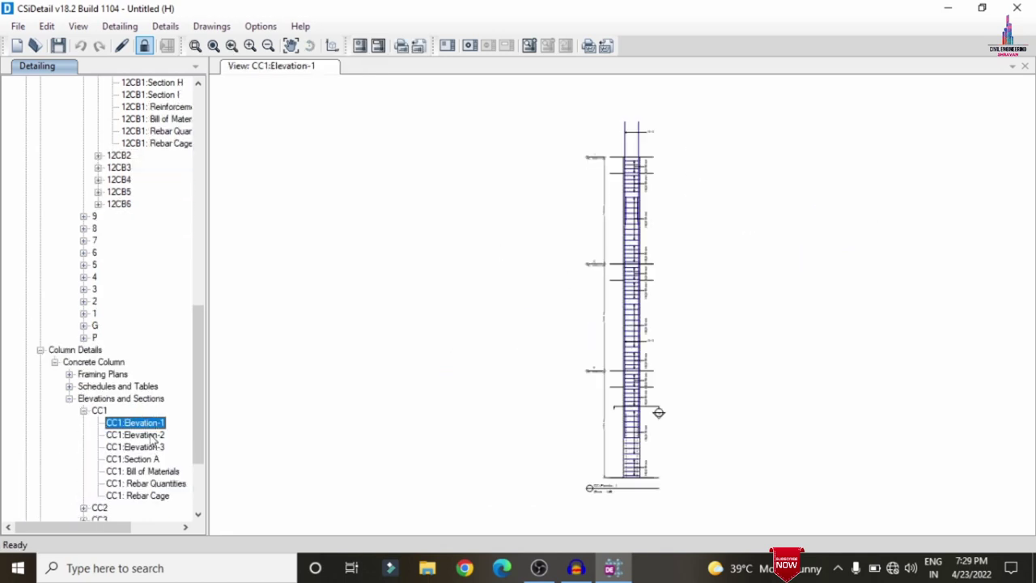
left_click(150, 435)
left_click(152, 447)
left_click(154, 459)
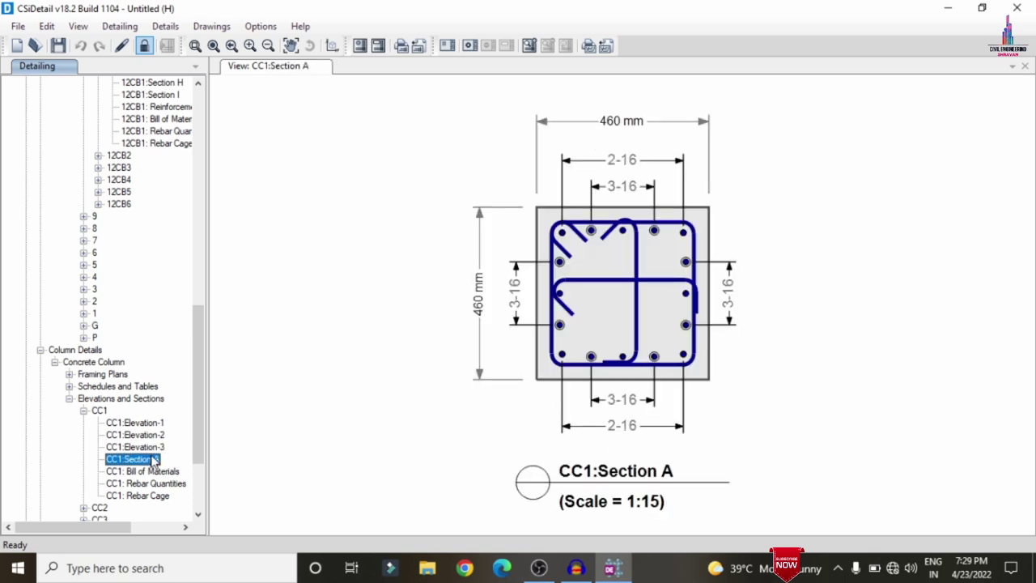
scroll(392, 398, "down", 2)
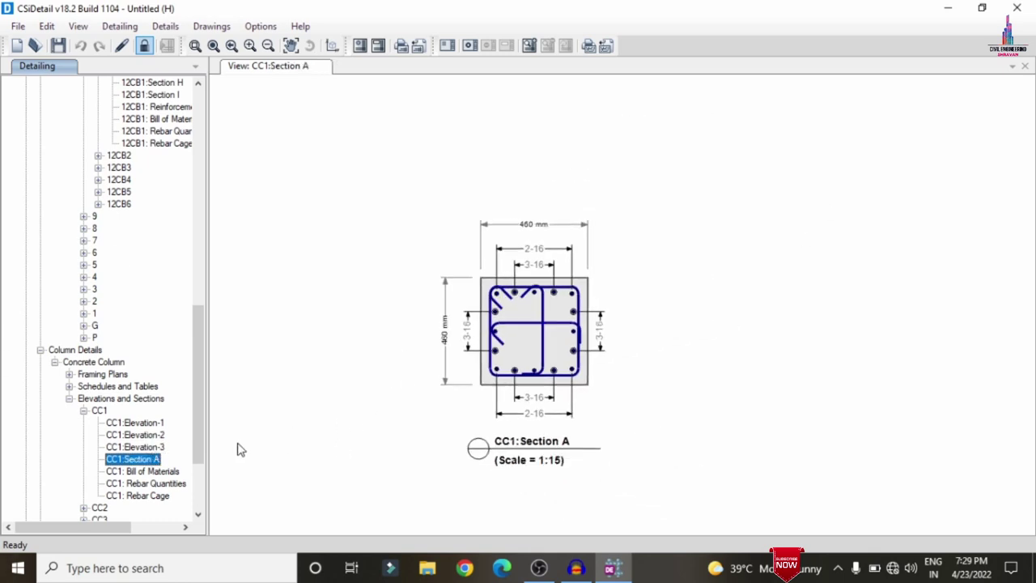
Expand column CC9's detail views and review its reinforcement in sections A, B and C
left_click_drag(204, 451, 189, 529)
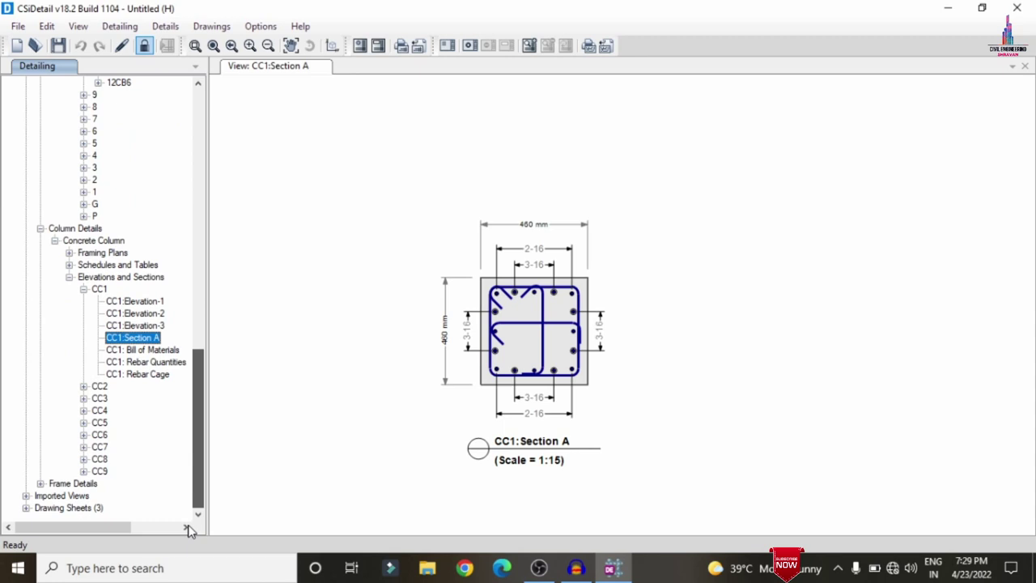
left_click(84, 471)
left_click(144, 447)
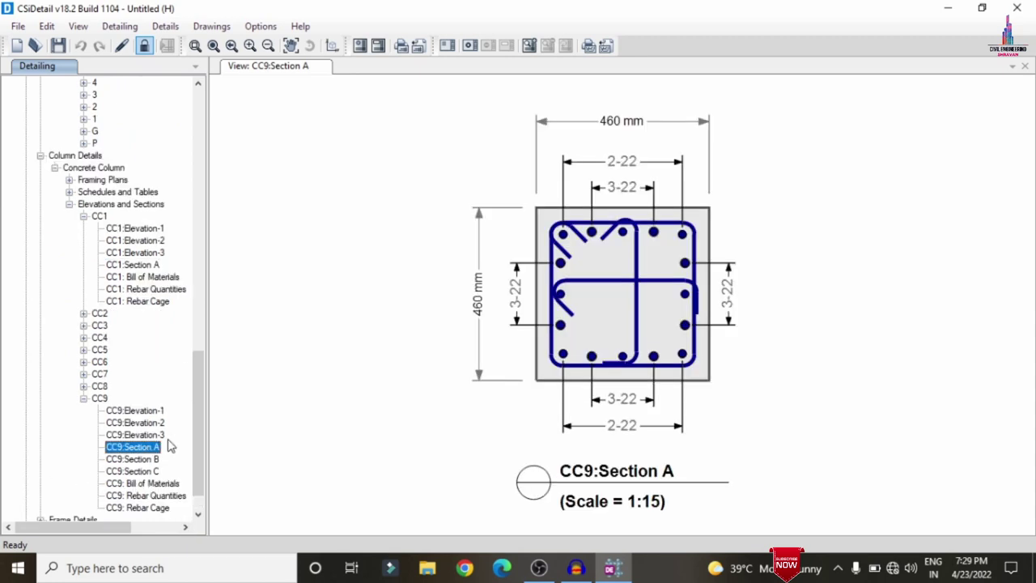
left_click(144, 459)
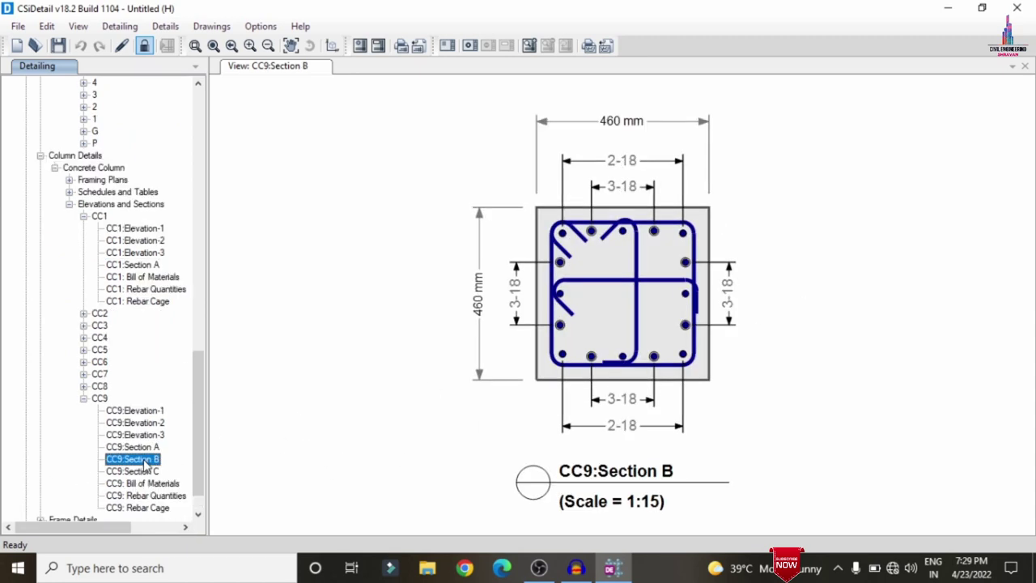
left_click(144, 472)
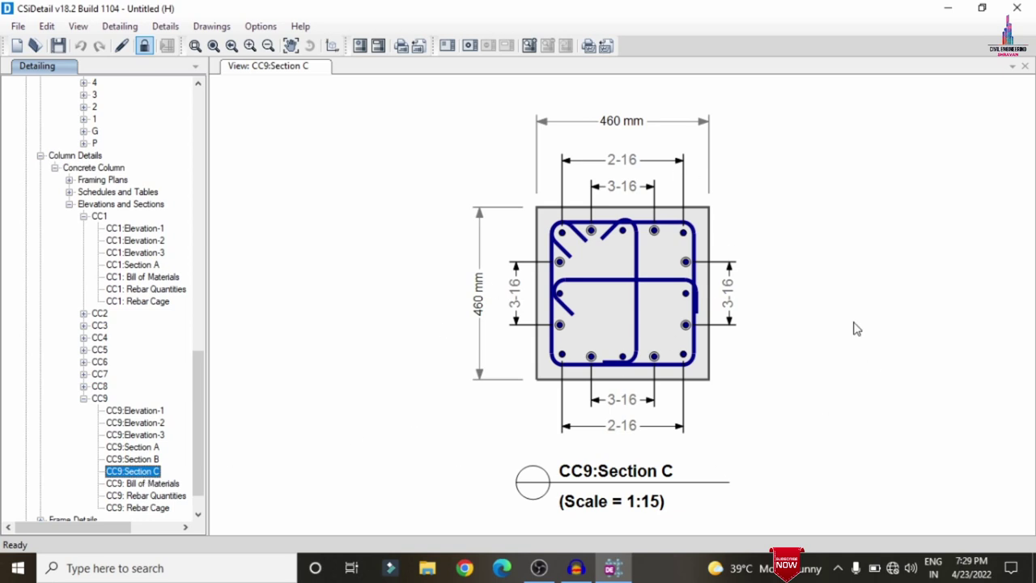
scroll(159, 464, "down", 1)
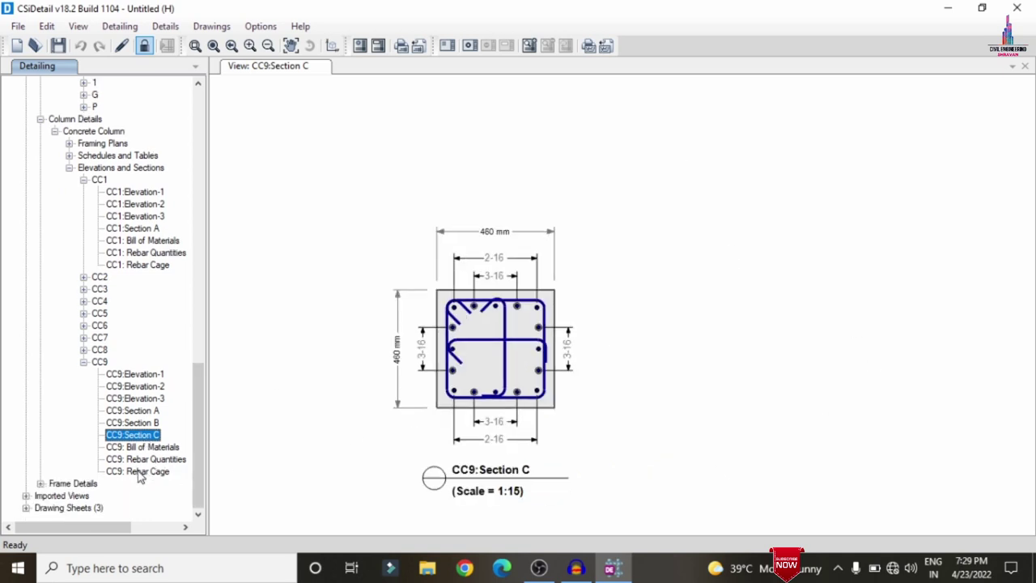
Examine column CC9's 3D rebar cage up close, including its longitudinal bars and ties at the column's top and along its height
left_click(139, 472)
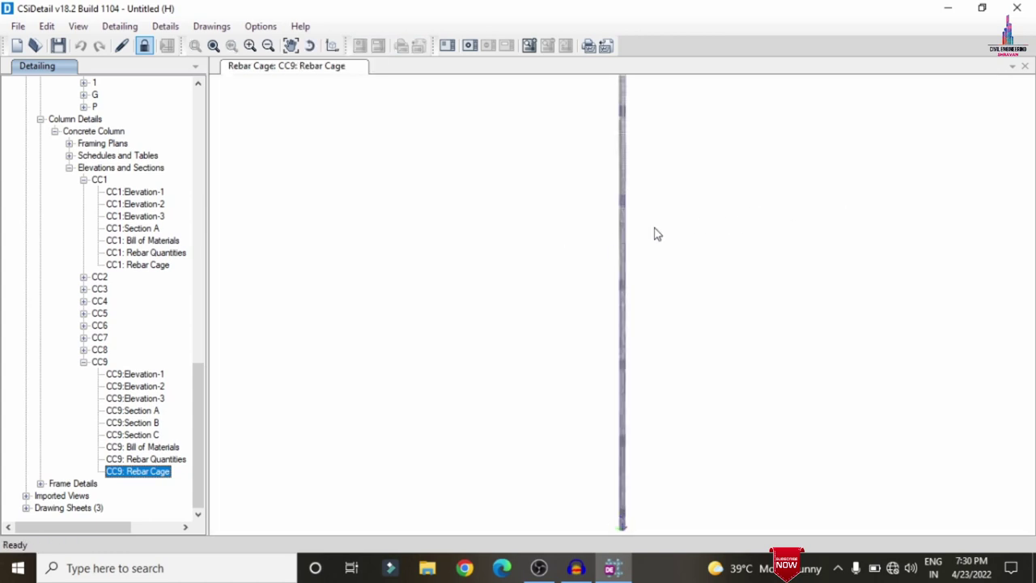
left_click(633, 243)
scroll(633, 245, "down", 3)
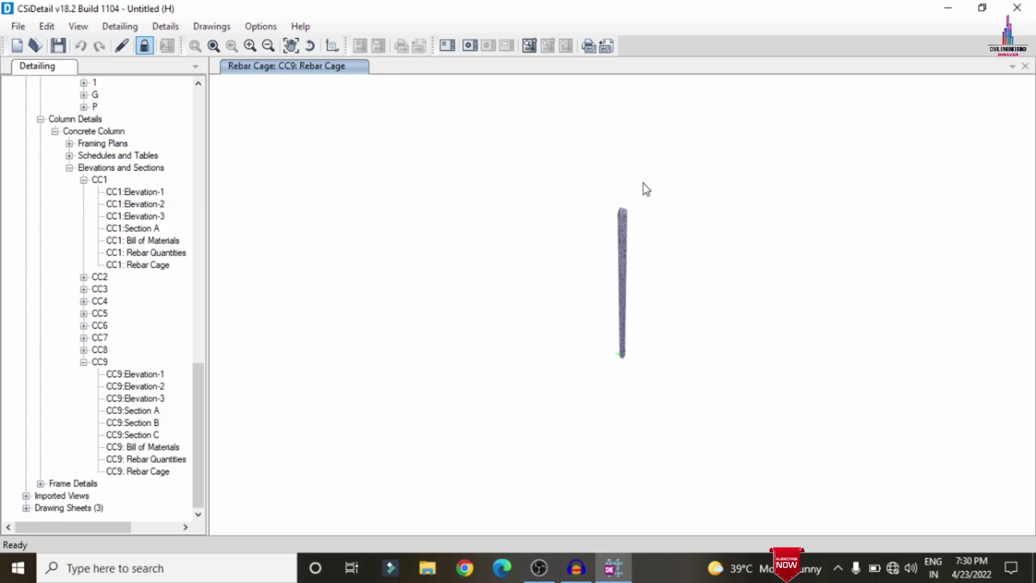
scroll(645, 189, "up", 5)
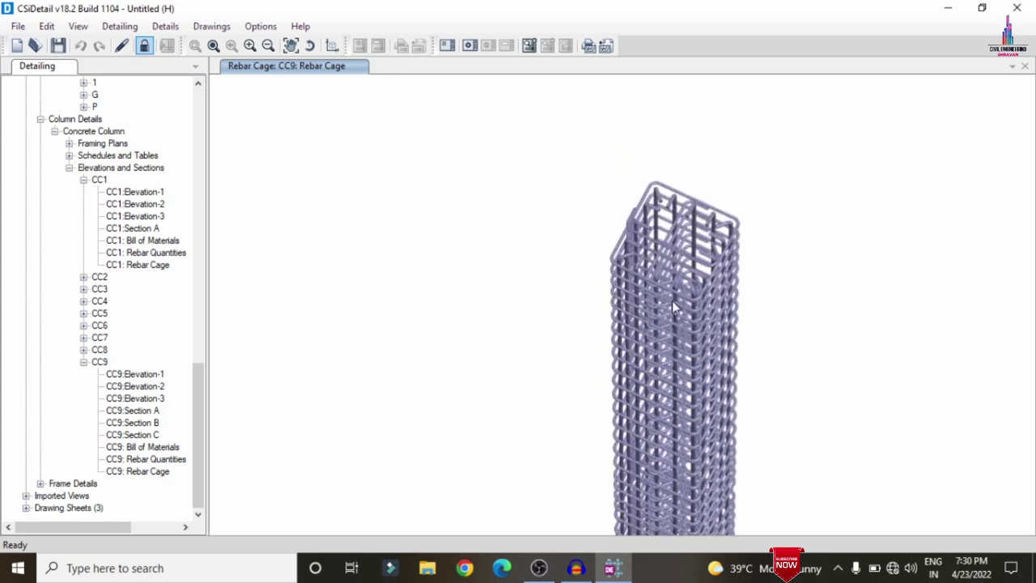
scroll(672, 306, "up", 6)
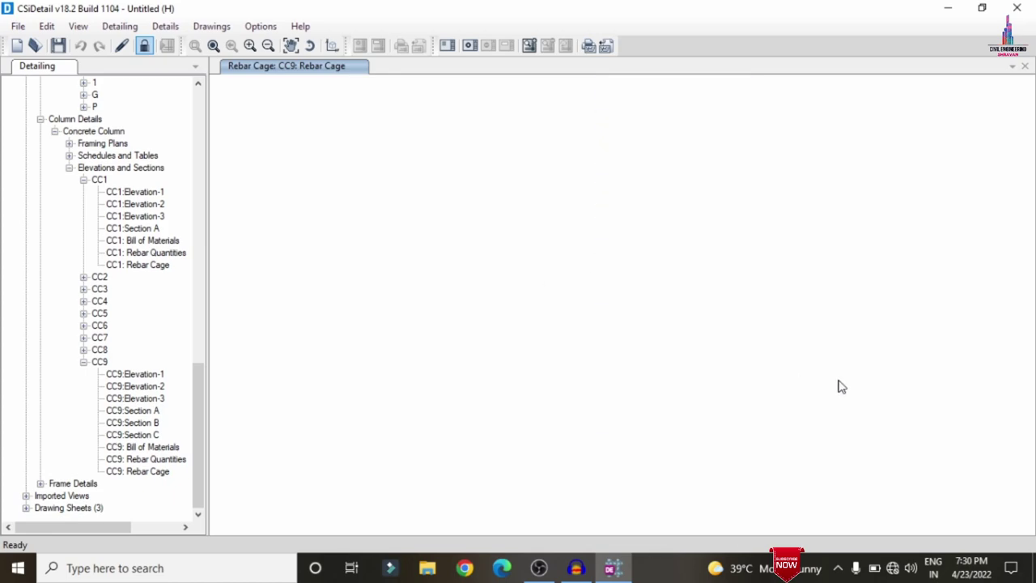
scroll(784, 375, "down", 5)
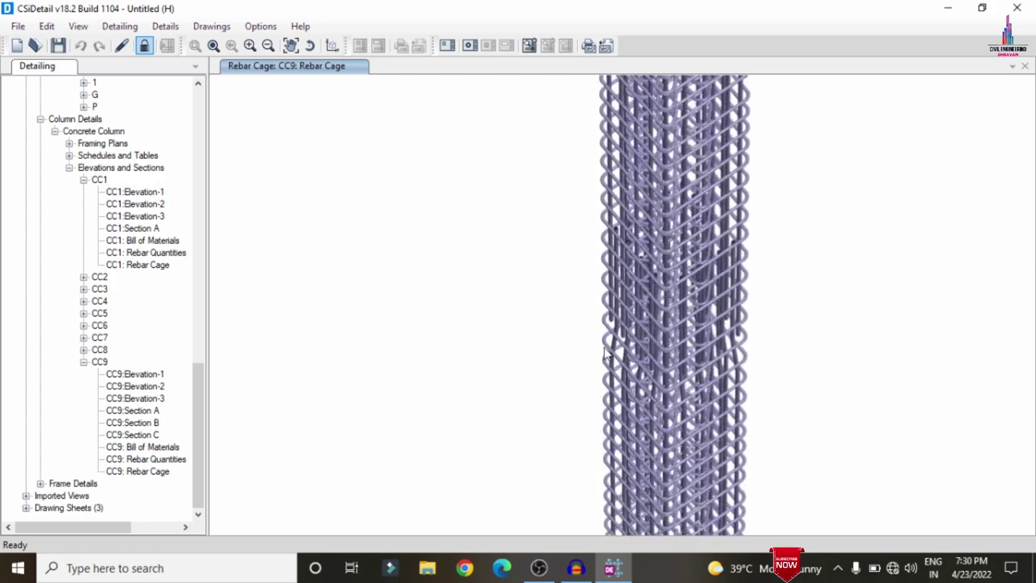
scroll(603, 356, "down", 3)
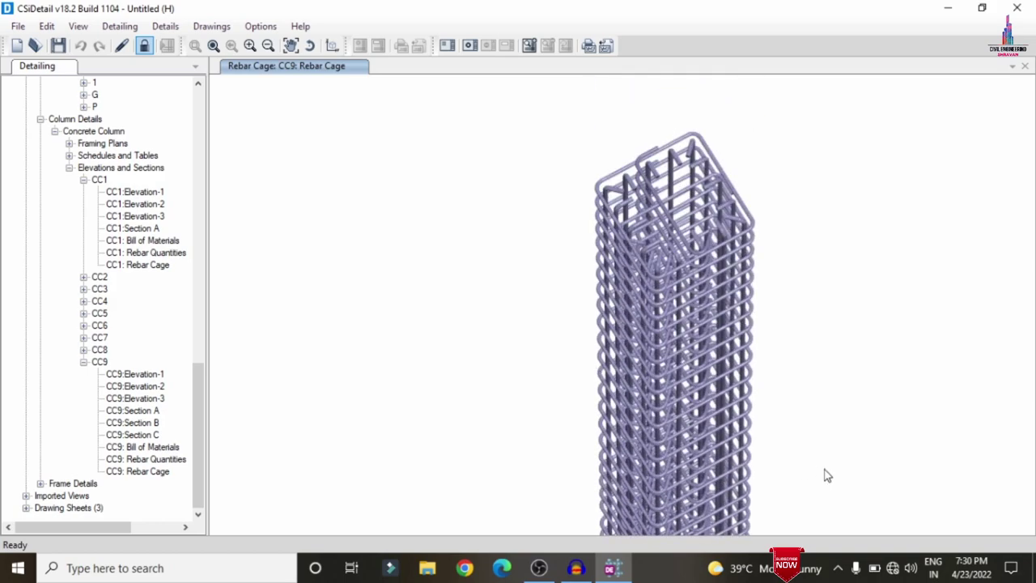
mouse_move(759, 440)
middle_mouse_down()
mouse_move(654, 435)
mouse_move(655, 446)
mouse_move(739, 437)
middle_mouse_up()
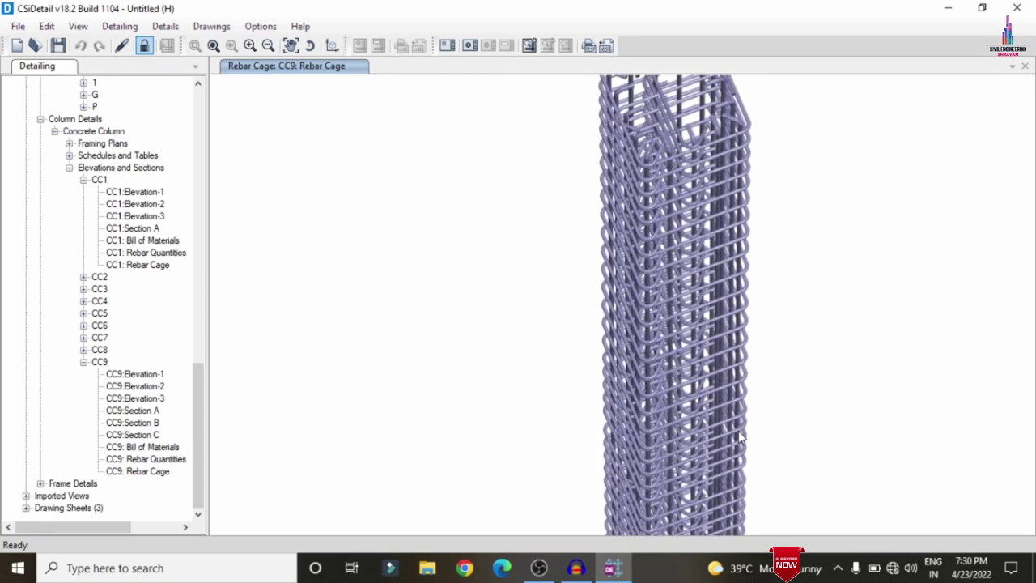